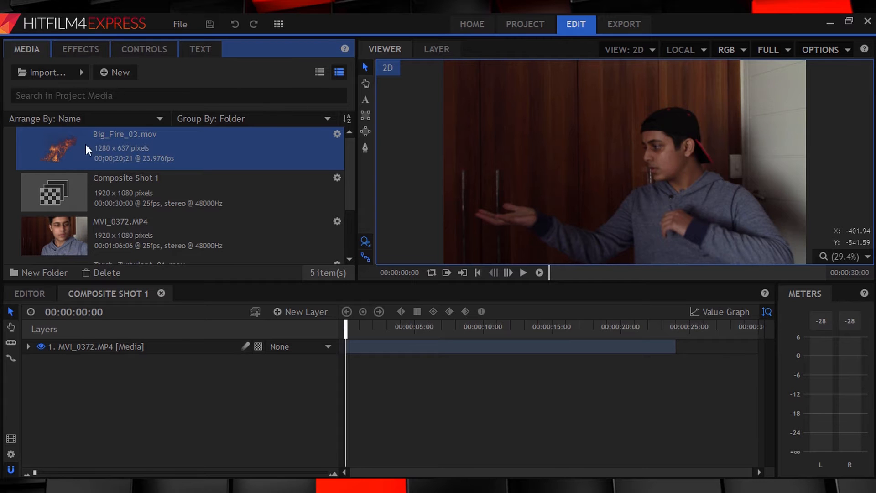
Add Big_Fire_03.mov as a layer above MVI_0372.MP4 in the composite shot and hide the MVI_0372.MP4 layer
left_click_drag(53, 144, 159, 344)
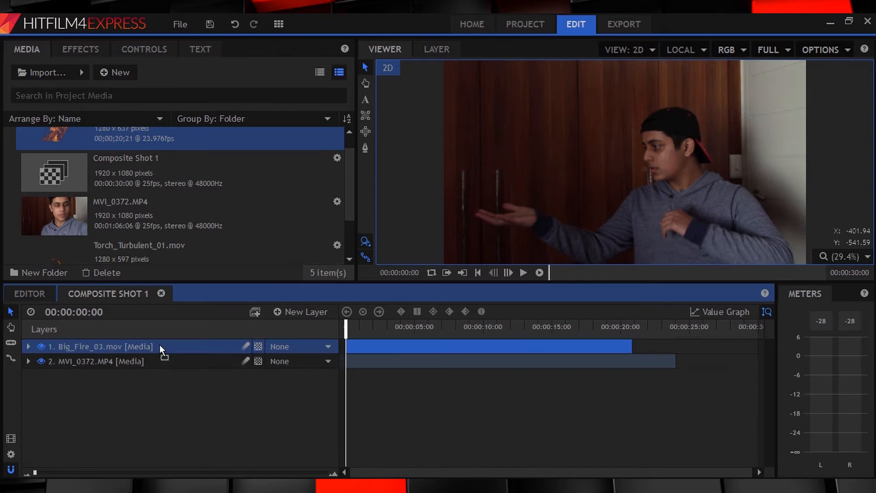
left_click(40, 361)
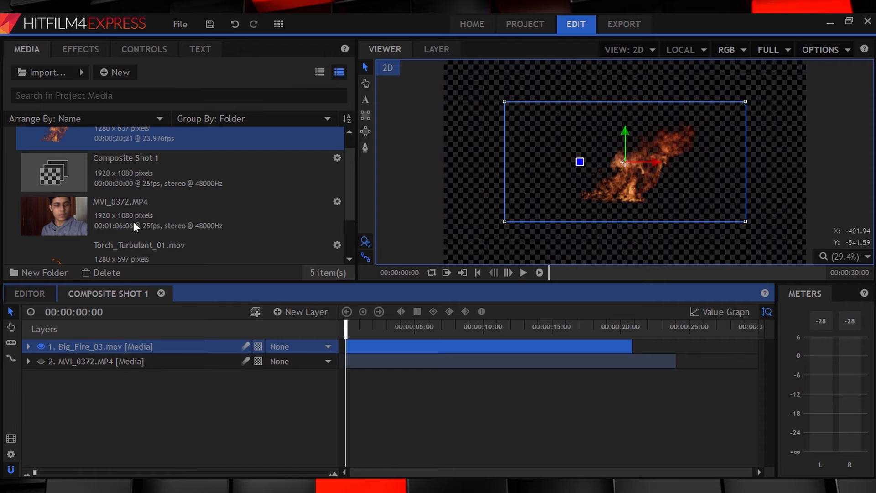
Scale the Big_Fire_03.mov layer to 759% and move it to position about -442.8, 323.5
left_click(147, 48)
left_click(10, 139)
left_click_drag(282, 200, 387, 191)
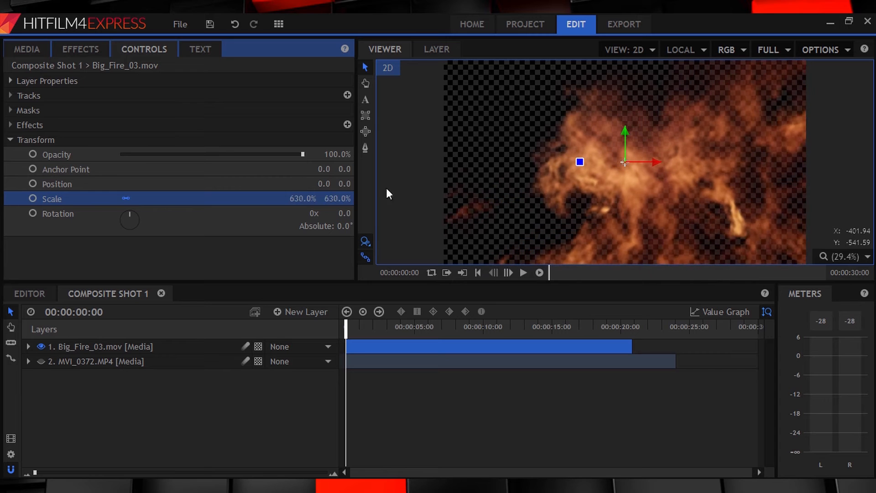
left_click_drag(625, 162, 541, 100)
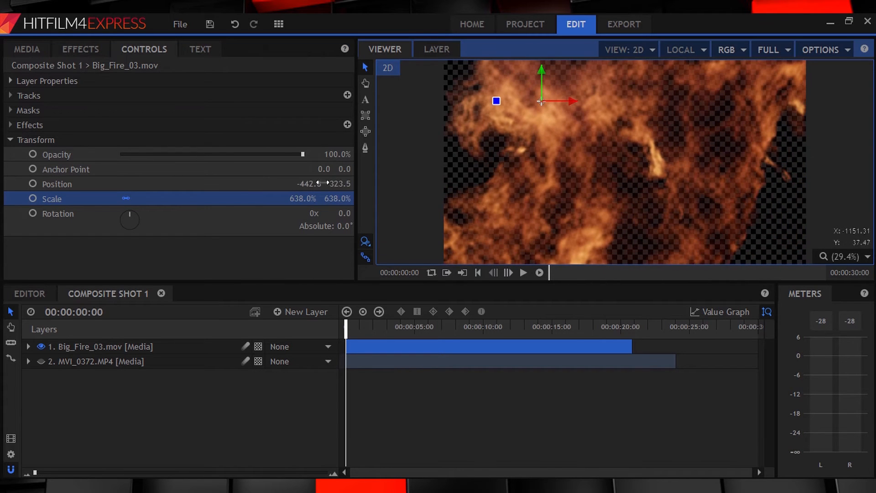
mouse_move(294, 199)
left_mouse_down()
mouse_move(301, 198)
mouse_move(290, 194)
left_mouse_up()
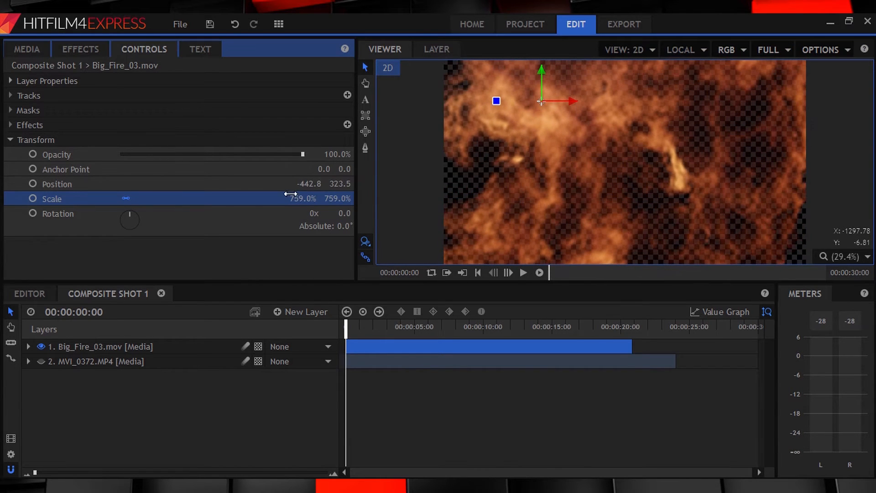
Find the Sphere effect and apply it to the Big_Fire_03.mov layer
left_click(91, 53)
left_click(66, 72)
type("sph")
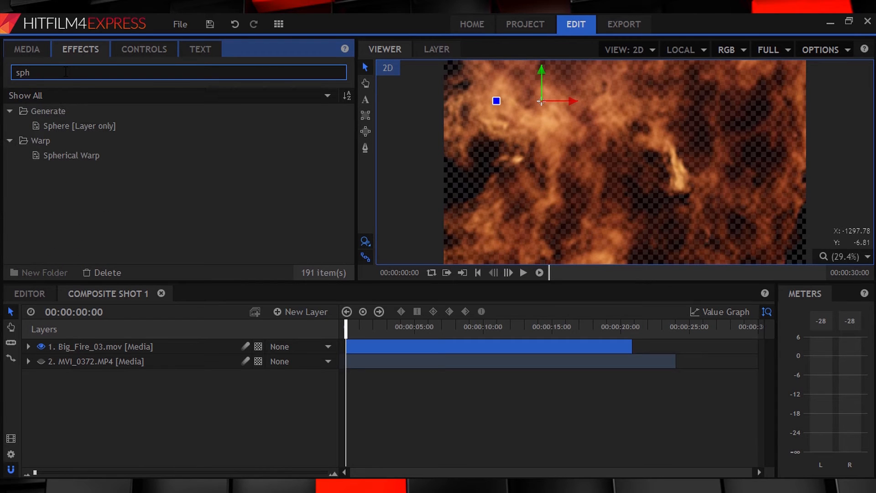
left_click_drag(81, 125, 108, 346)
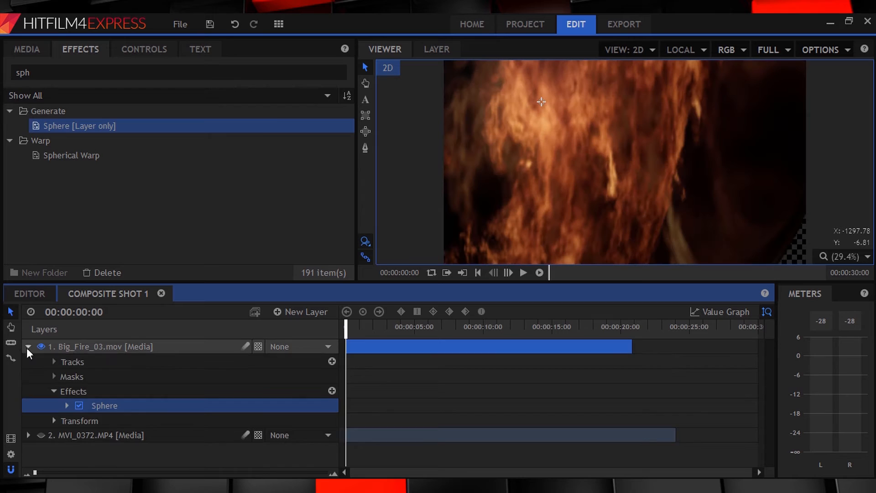
left_click(28, 346)
Set the Sphere effect's Radius to 49 and move the fire sphere to about the middle of the frame
double_click(75, 343)
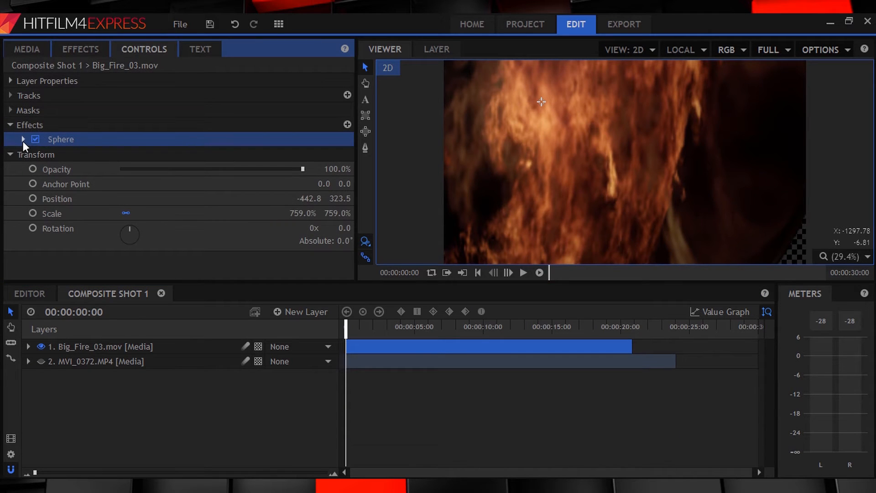
left_click(23, 140)
left_click_drag(130, 154, 126, 155)
left_click_drag(335, 155, 317, 156)
left_click_drag(537, 108, 635, 164)
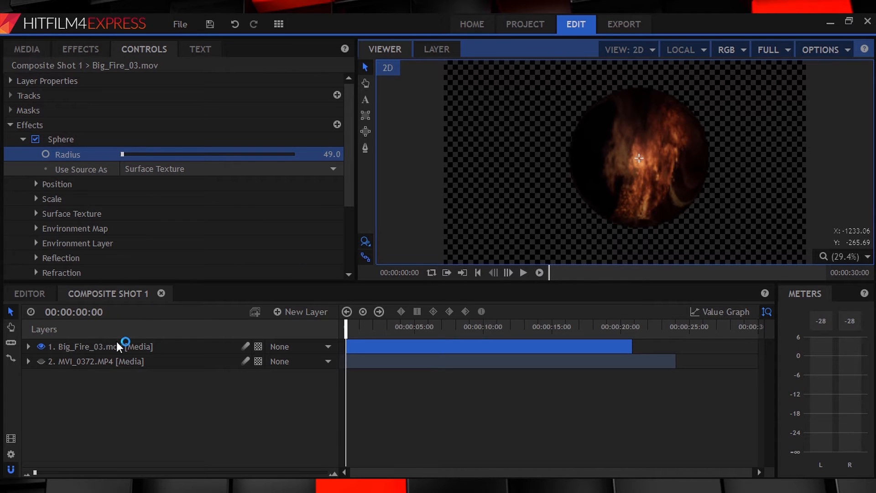
Set the Scale of the sphere's Surface Texture to 200%
left_click(36, 213)
left_click_drag(307, 223, 347, 222)
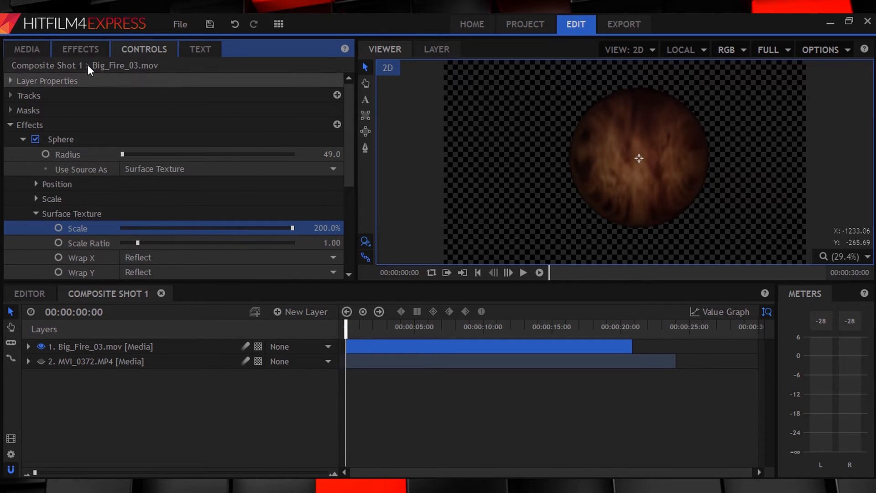
Apply the Brightness & Contrast color correction effect to the Big_Fire_03.mov layer
left_click(80, 49)
key("BackSpace")
key("BackSpace")
key("BackSpace")
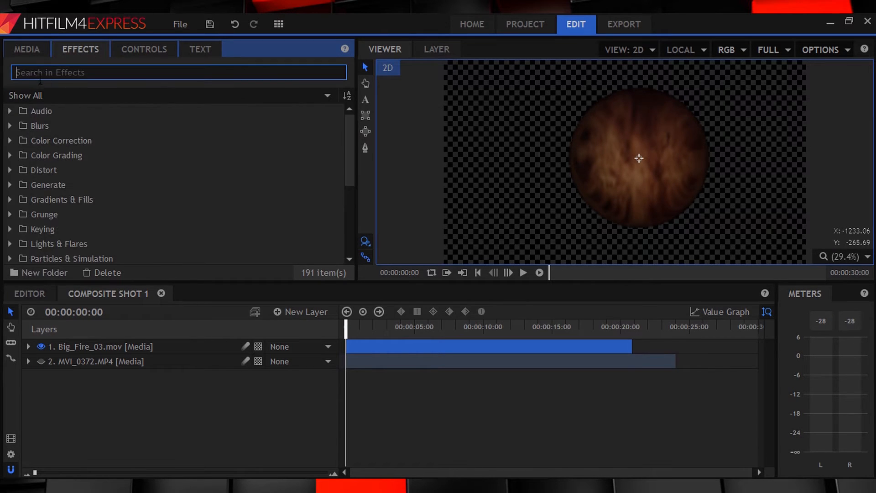
left_click(11, 138)
left_click_drag(49, 199, 49, 348)
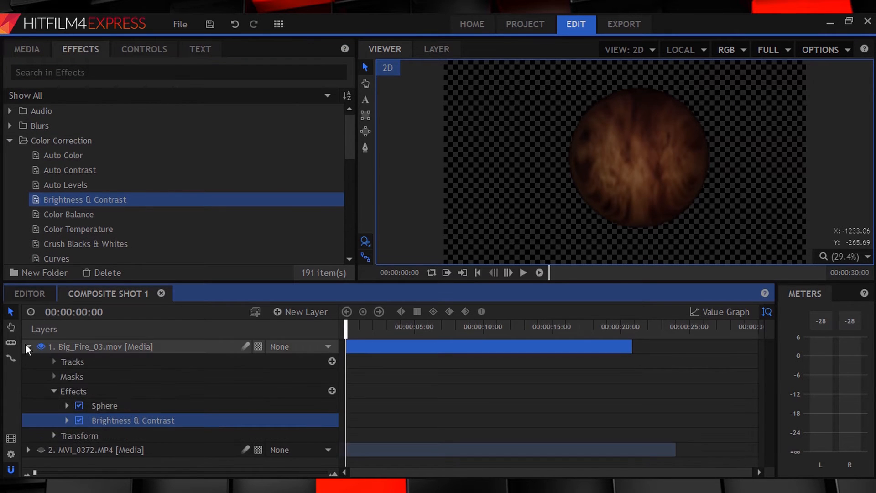
left_click(28, 346)
Set the Big_Fire_03.mov layer's Brightness to 21 and Contrast to 28
left_click(137, 50)
left_click(22, 139)
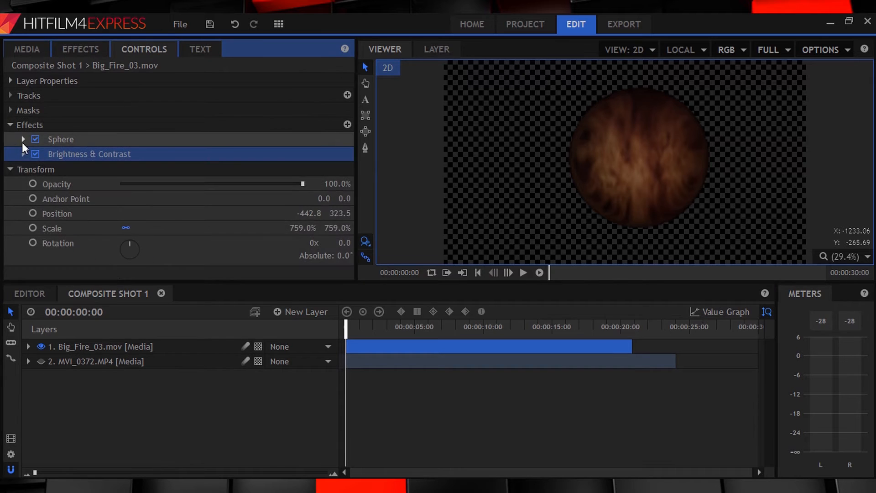
left_click(22, 154)
left_click_drag(332, 168, 344, 183)
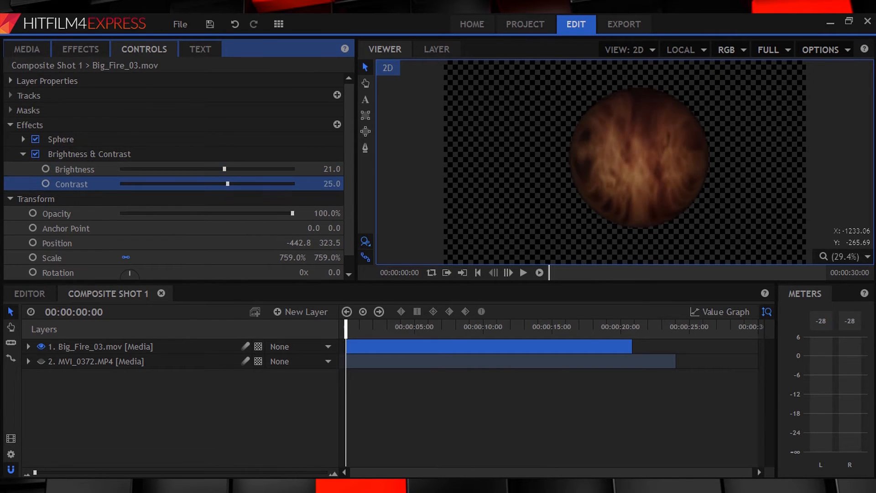
Apply the Curves color correction effect to the Big_Fire_03.mov layer
left_click(81, 49)
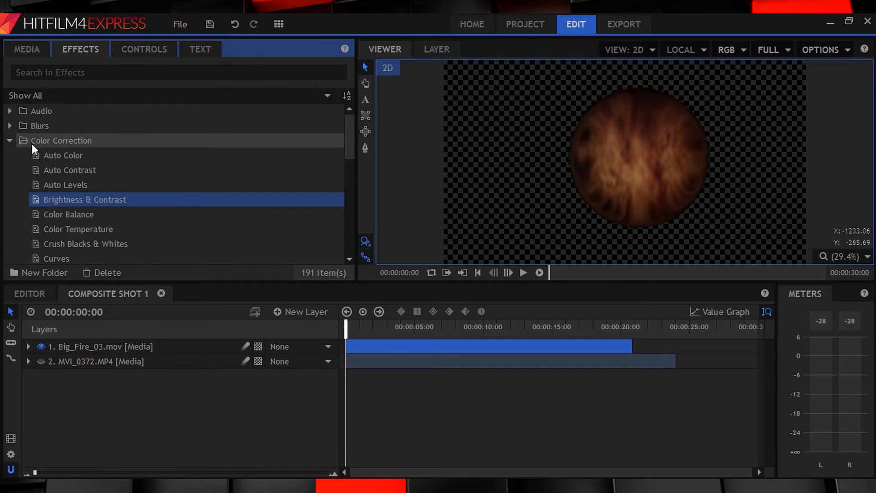
scroll(54, 178, "down", 1)
left_click_drag(51, 216, 83, 346)
left_click(28, 346)
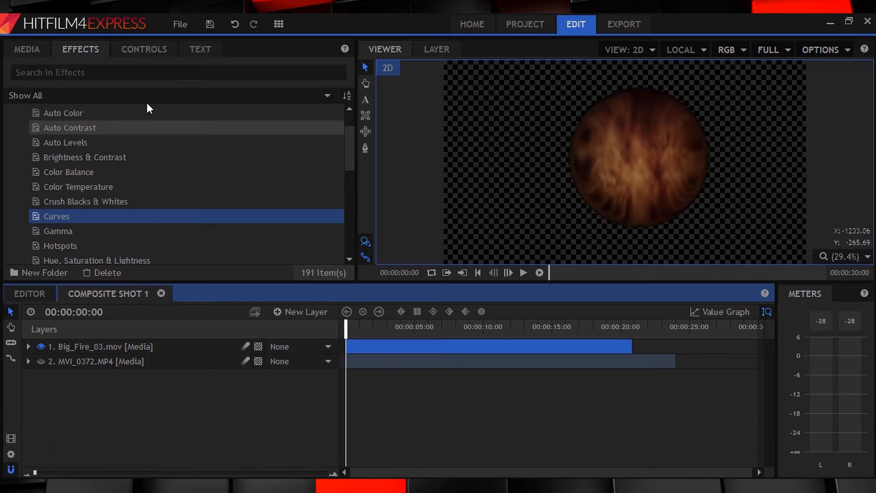
Shape the fire sphere's RGB curve with two points so it rises steeply through the shadows and clips to white, making the fire glow
left_click(144, 51)
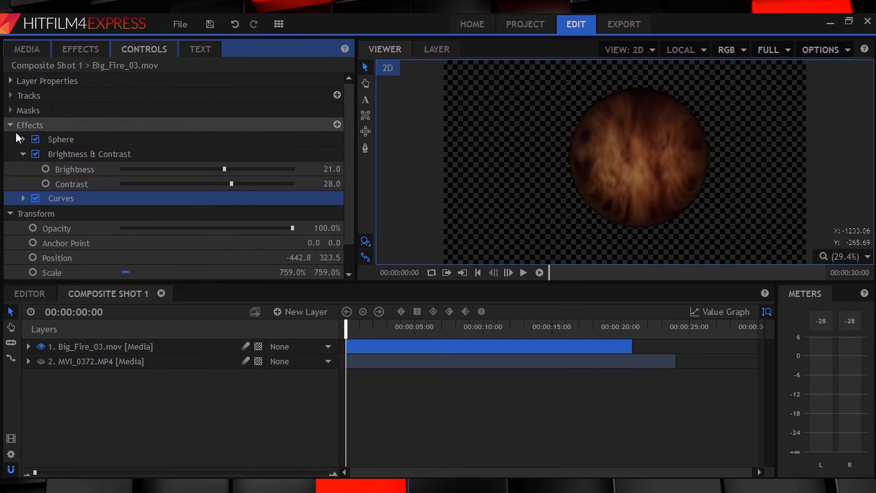
left_click(23, 154)
left_click(23, 168)
scroll(201, 253, "down", 3)
left_click(204, 218)
left_click_drag(204, 218, 189, 174)
left_click(149, 236)
left_click_drag(189, 175, 167, 164)
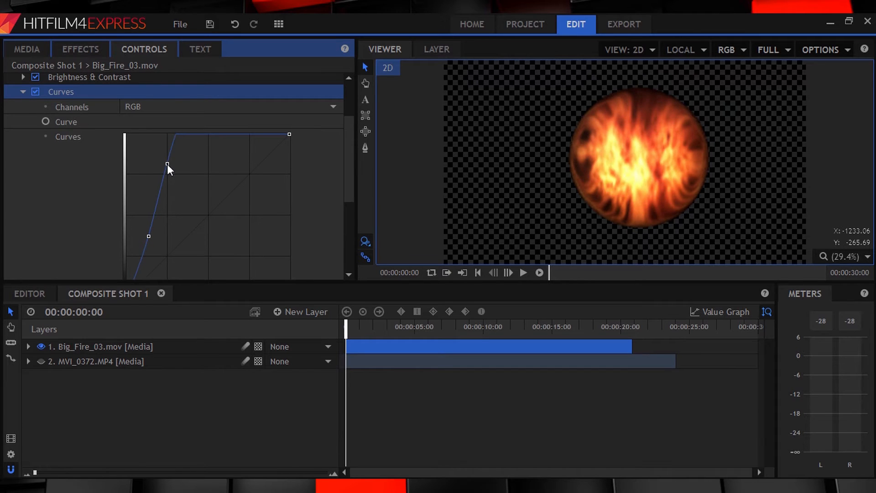
scroll(6, 152, "up", 3)
left_click(9, 124)
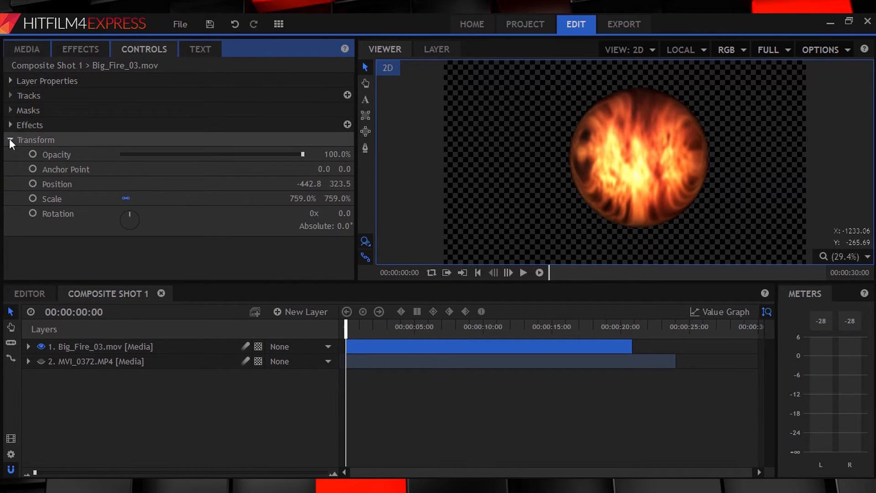
left_click(9, 139)
Add Torch_Turbulent_01.mov and Torch_Turbulent_03.mov as layers above the Big_Fire_03.mov sphere
left_click(29, 50)
left_click(110, 243)
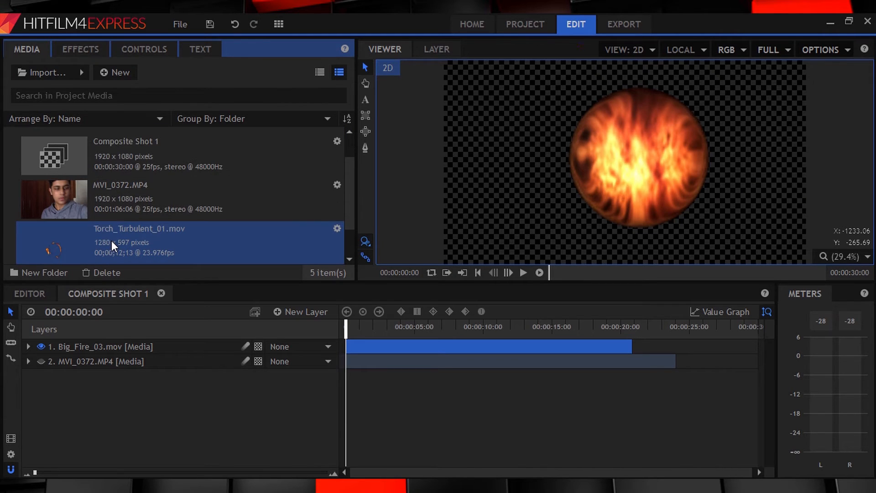
scroll(113, 231, "down", 2)
left_click(112, 230)
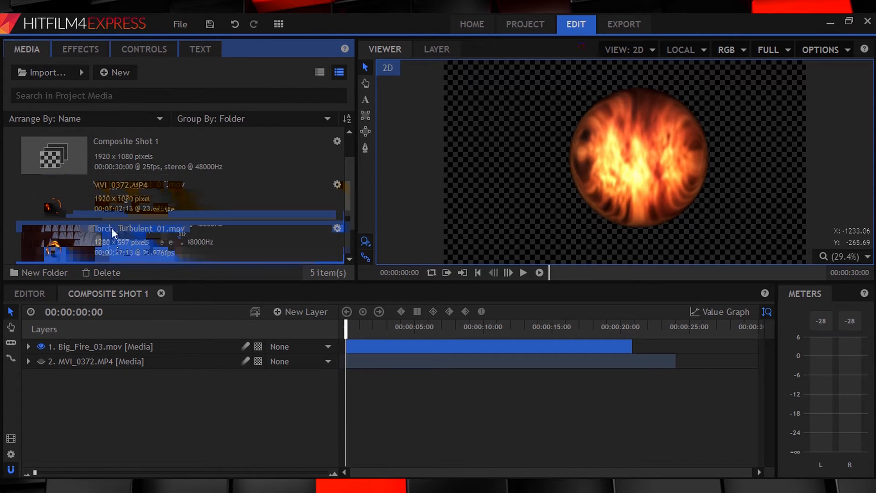
left_click_drag(70, 209, 90, 347)
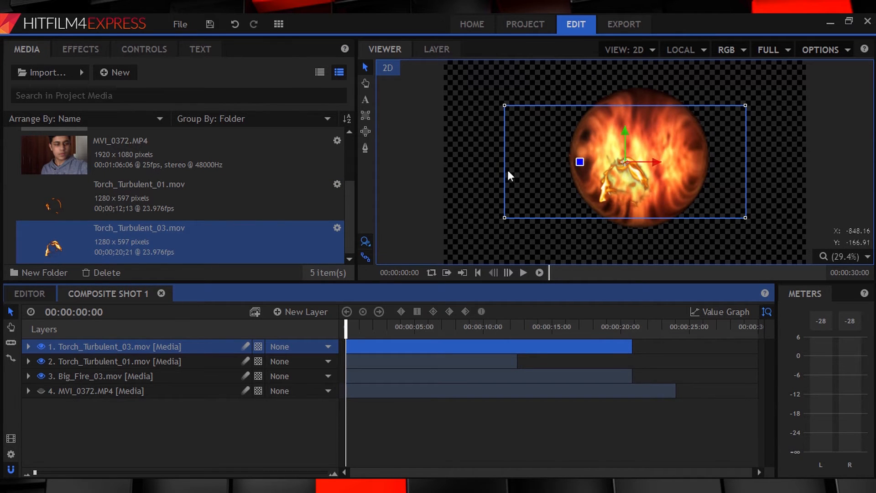
Fit Torch_Turbulent_03.mov to the fireball's upper edge at position about -30.6, 367.8, with 235% scale and about -10.3° rotation
left_click_drag(634, 163, 618, 93)
left_click(148, 50)
left_click(9, 139)
Rotate and position the Torch_Turbulent_01.mov layer so its flames follow the fireball's upper right edge
left_click(117, 359)
left_click_drag(633, 158, 683, 141)
left_click_drag(629, 145, 642, 113)
left_click_drag(675, 140, 699, 126)
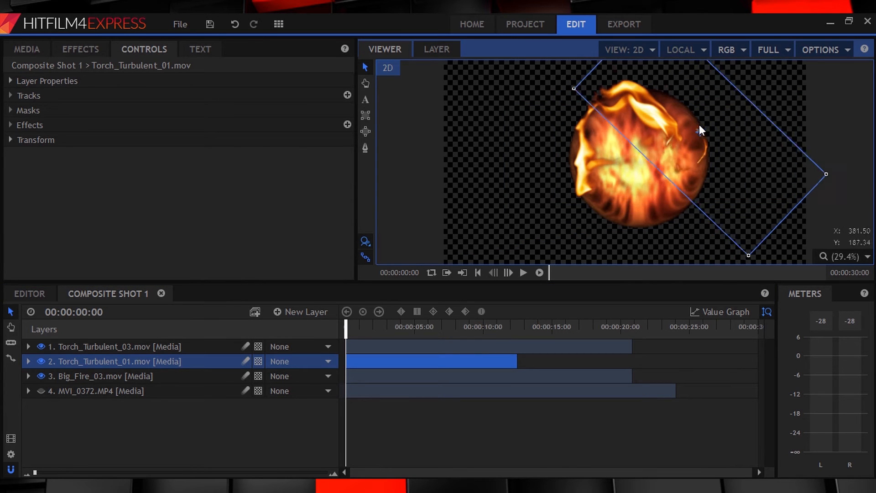
Duplicate Torch_Turbulent_03.mov, place the copy at about -74.9, -255.4 with -146.7° rotation, and nudge the original slightly down
left_click(154, 346)
key("ctrl+d")
left_click(148, 347)
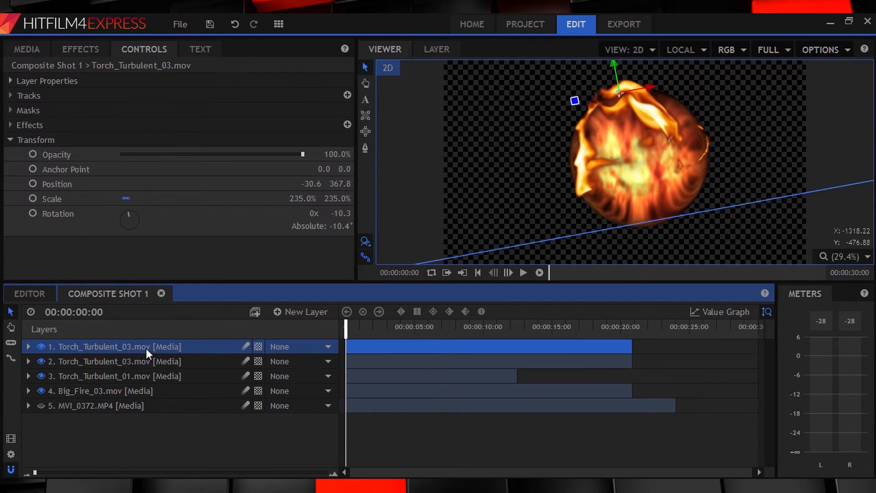
left_click_drag(573, 105, 614, 211)
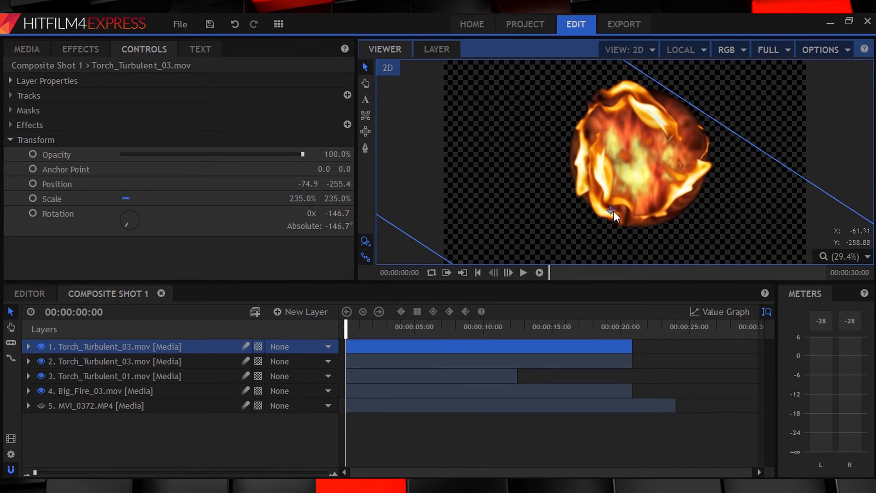
left_click(589, 106)
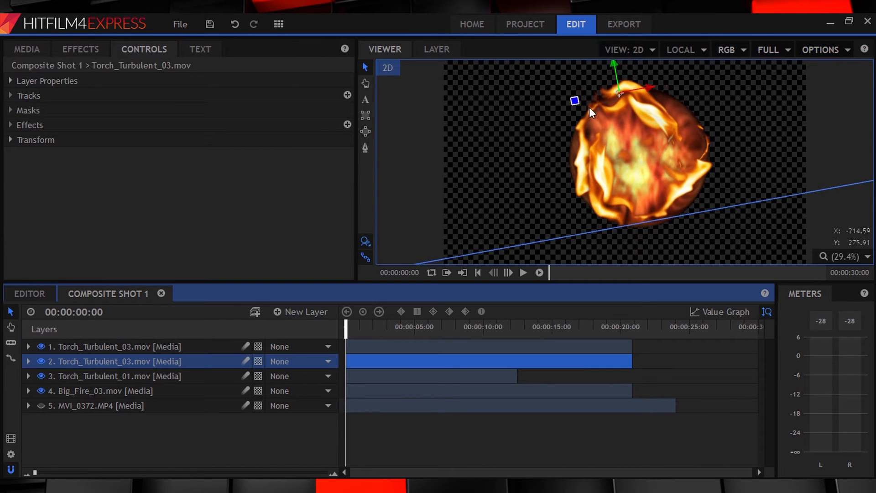
Change the blend mode of all three Torch_Turbulent layers so their flames brighten the fire beneath them
left_click(105, 347)
left_click(105, 356, "shift")
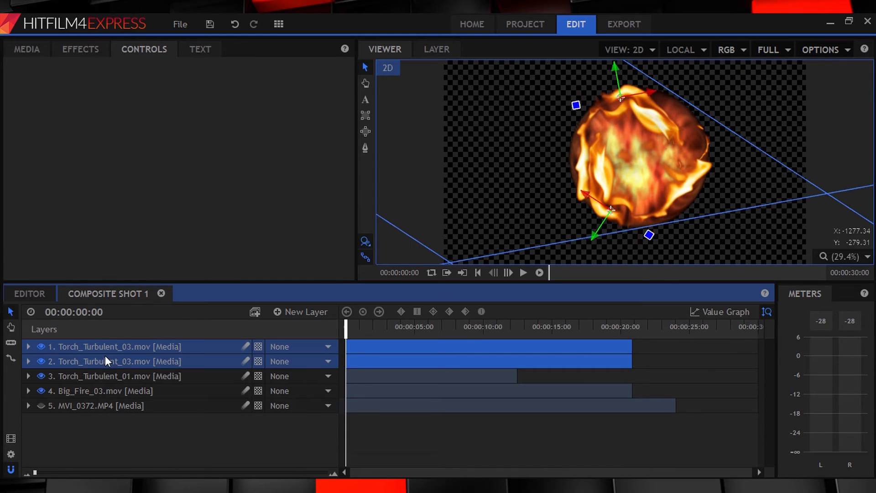
left_click(113, 376, "shift")
right_click(117, 355)
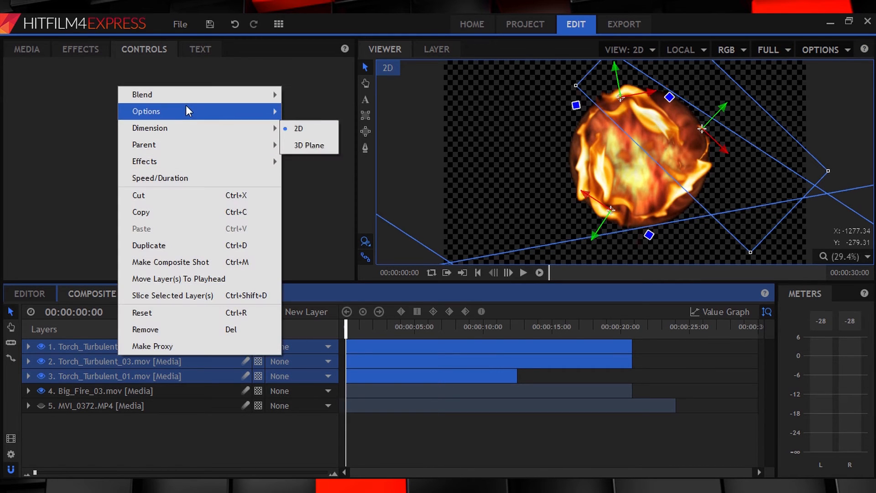
mouse_move(186, 94)
left_click(294, 106)
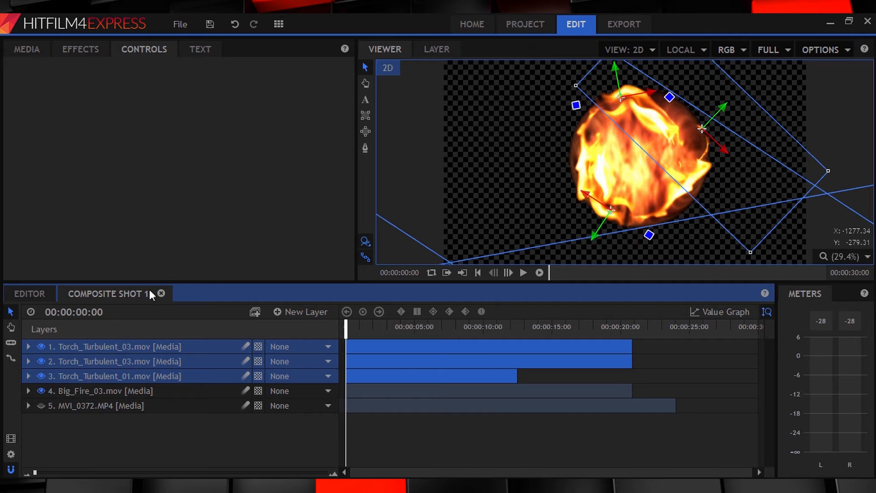
Combine the three torch layers and Big_Fire_03.mov into a composite shot named Fireball, and return to Composite Shot 1
left_click(120, 429)
left_click(93, 394)
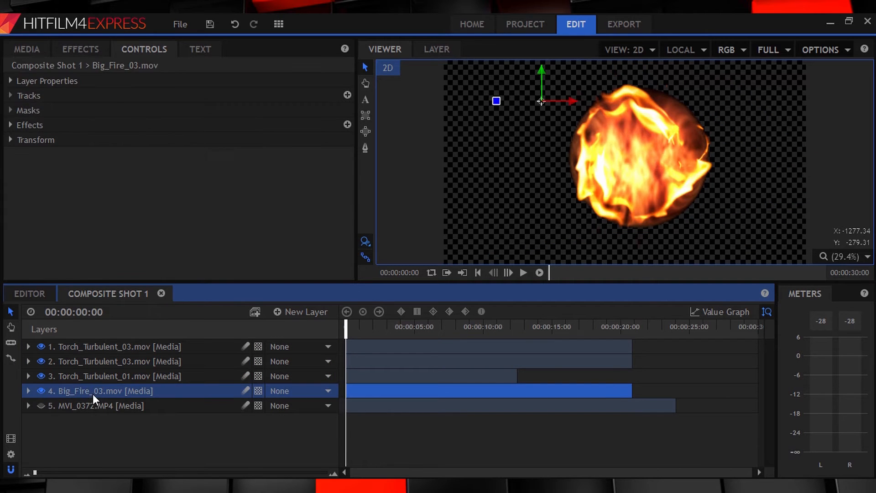
left_click(100, 346, "ctrl")
left_click(100, 363, "ctrl")
left_click(100, 375, "ctrl")
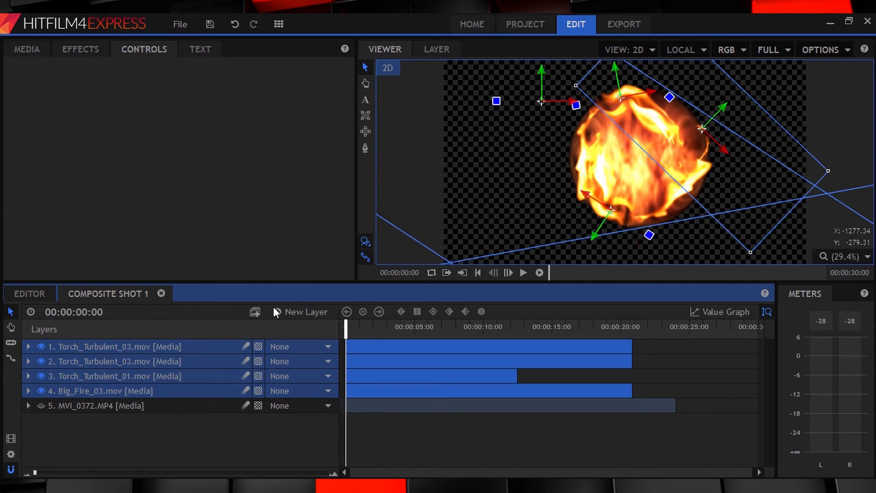
left_click(254, 312)
type("Fireball")
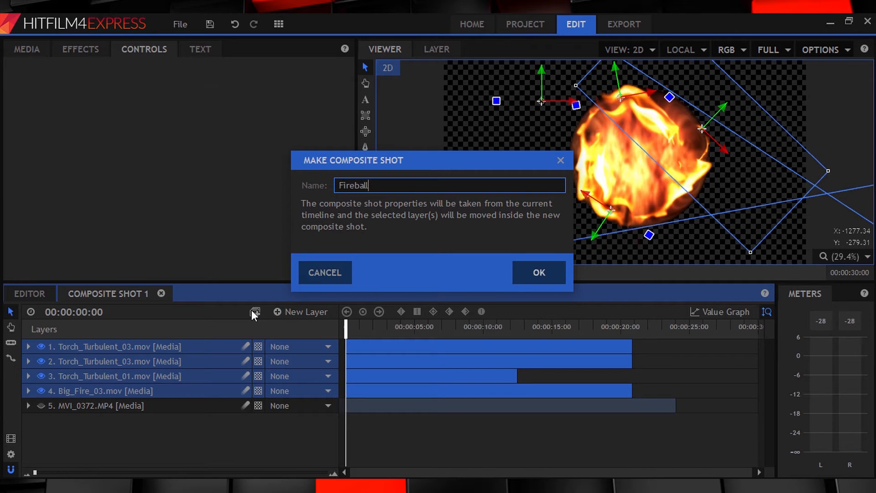
key("Return")
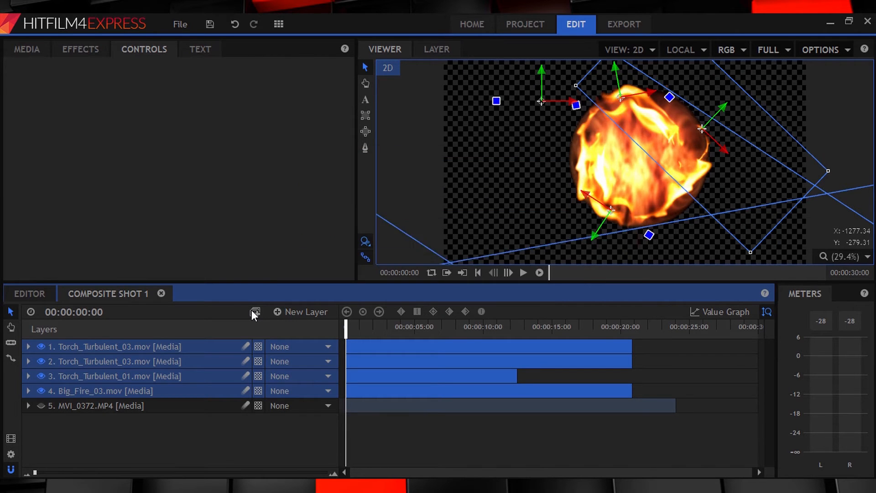
left_click(125, 294)
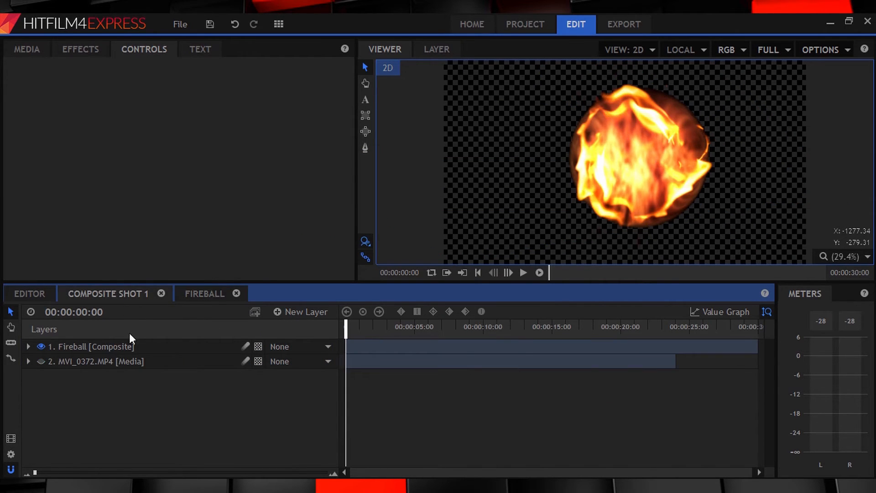
Change the blend mode of the Fireball composite layer in Composite Shot 1
left_click(126, 345)
right_click(124, 344)
left_click(300, 67)
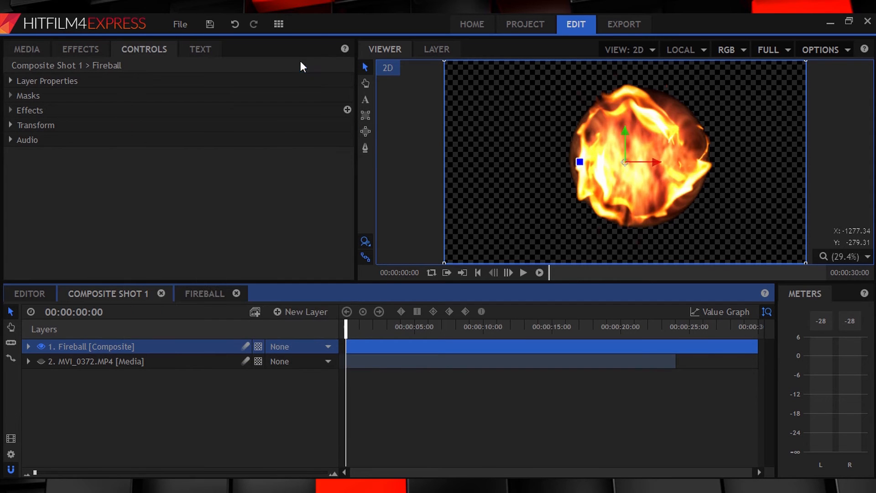
Show the MVI_0372.MP4 footage and shift the Fireball layer so it starts at 00:00:00:07
left_click(40, 360)
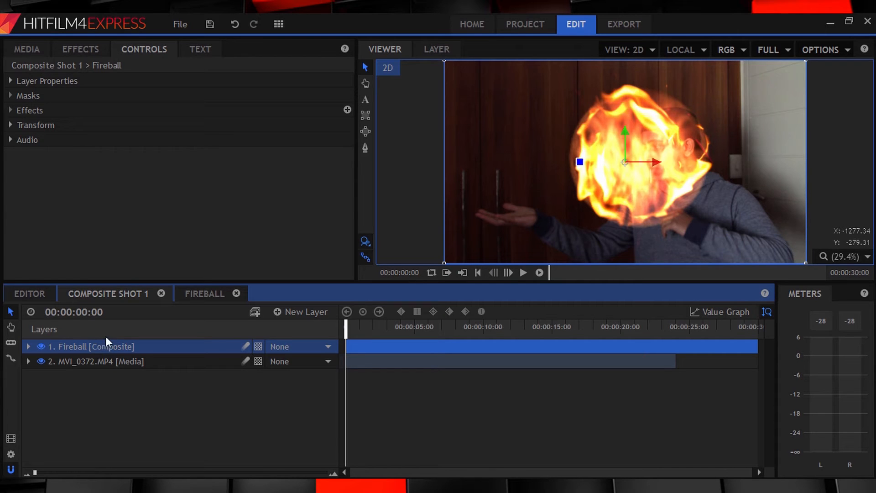
left_click(508, 272)
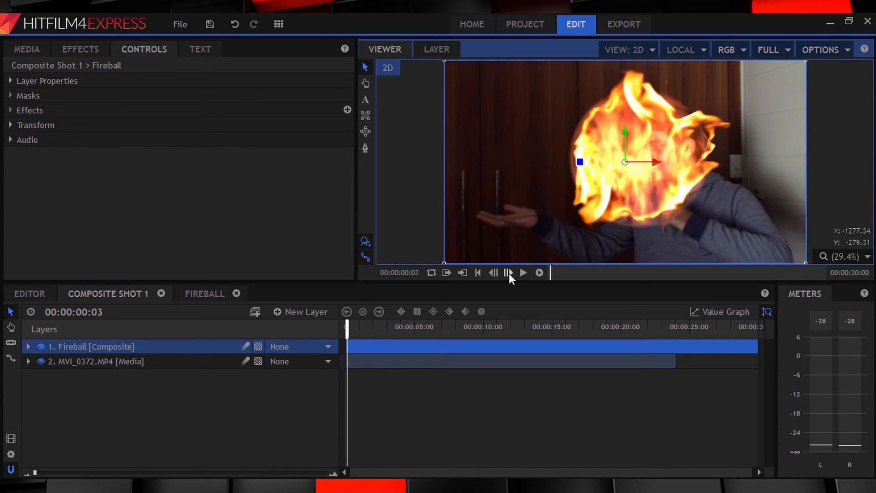
left_click(508, 272)
left_click(493, 273)
key("Left")
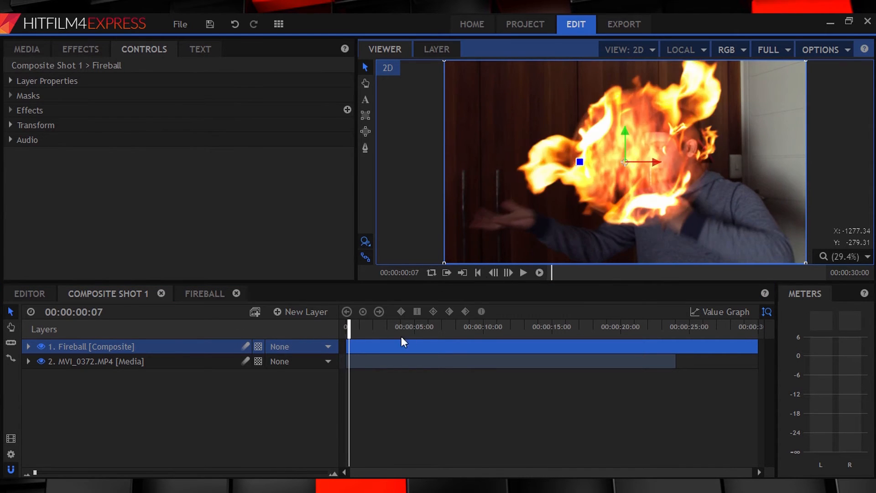
left_click(363, 343)
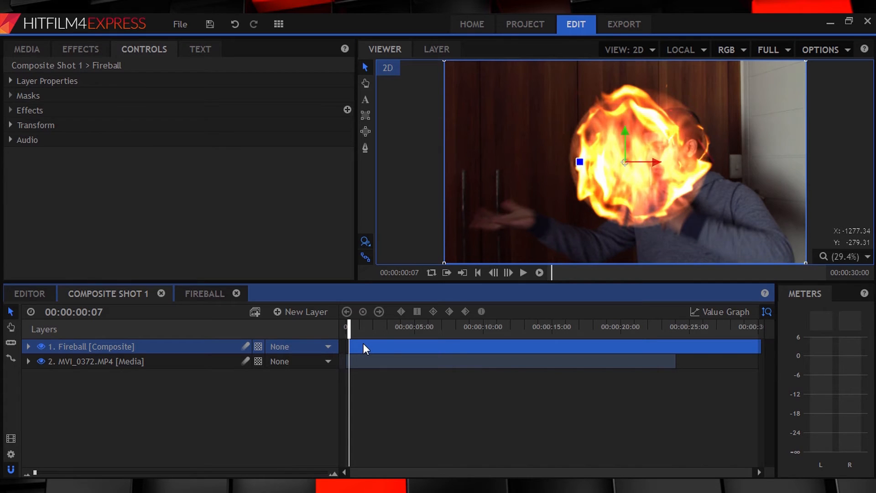
Enable scale keyframing on the Fireball layer and set its scale to 0% at 00:00:00:07
left_click(7, 126)
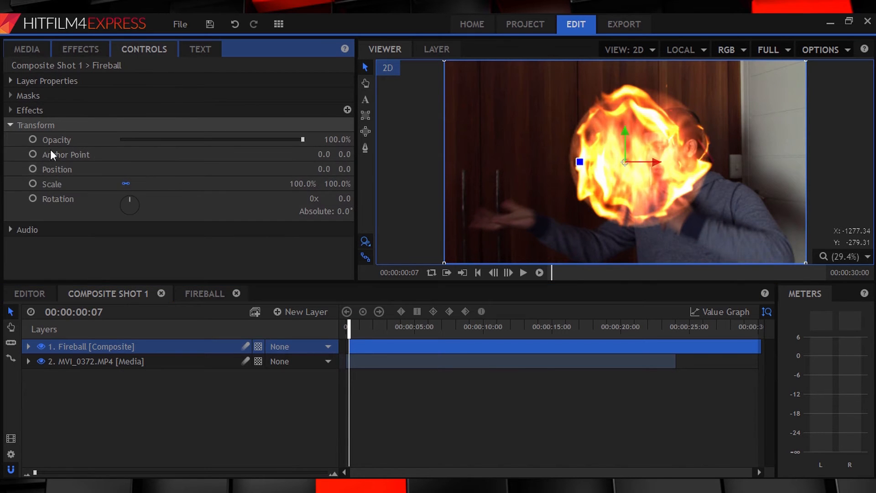
left_click(32, 183)
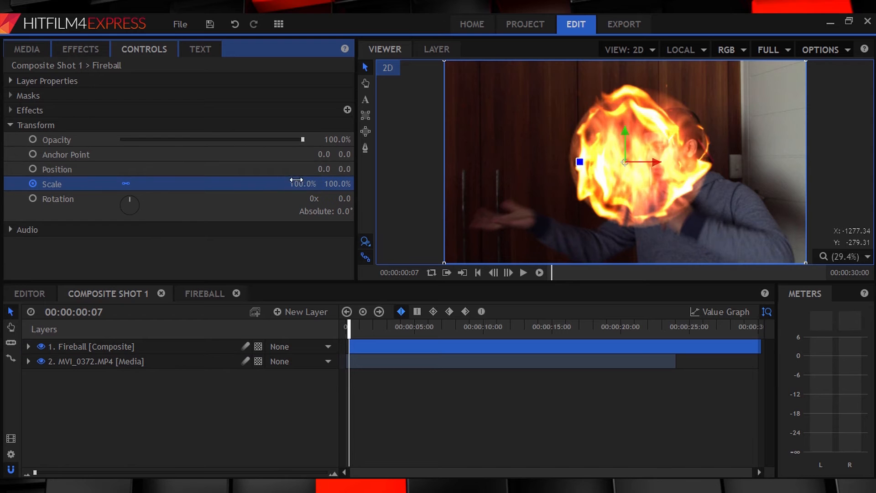
key("Return")
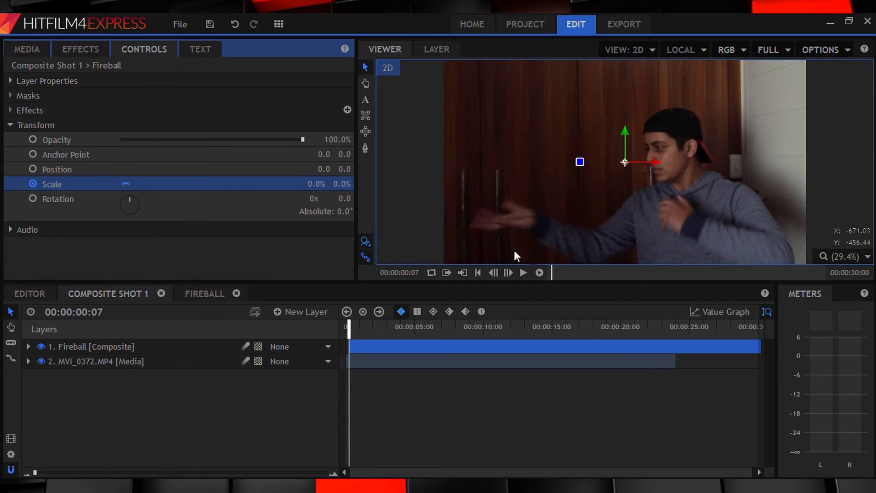
Keyframe the Fireball layer's scale at 15% at 00:00:00:13, with the fireball positioned over the open palm
left_click(507, 272)
left_click(508, 272)
left_click(507, 272)
left_click(507, 272)
left_click(508, 272)
left_click(508, 272)
left_click_drag(314, 183, 335, 183)
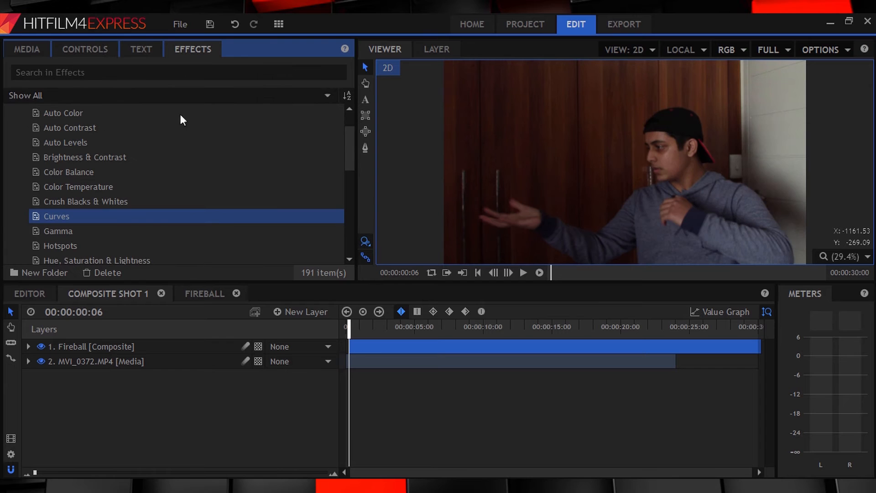
Apply the Twirl effect to the Fireball layer and rearrange the workspace so Effects sits beside Controls
left_click(62, 76)
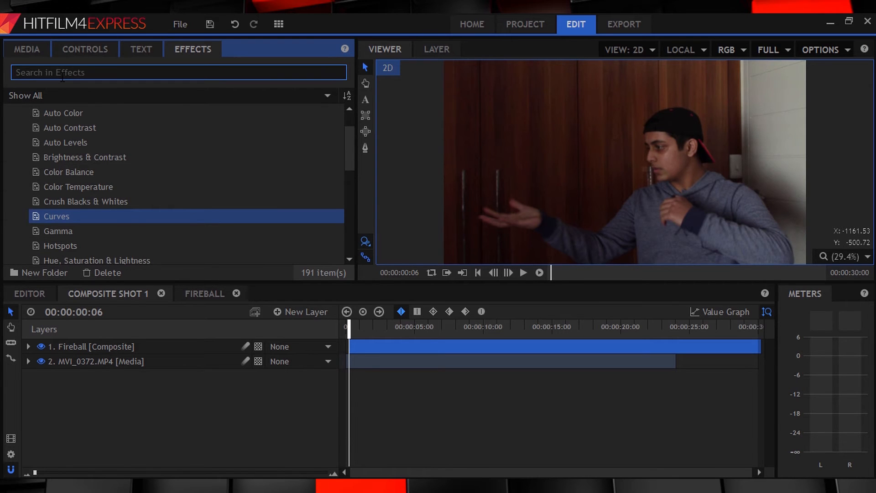
type("twirl")
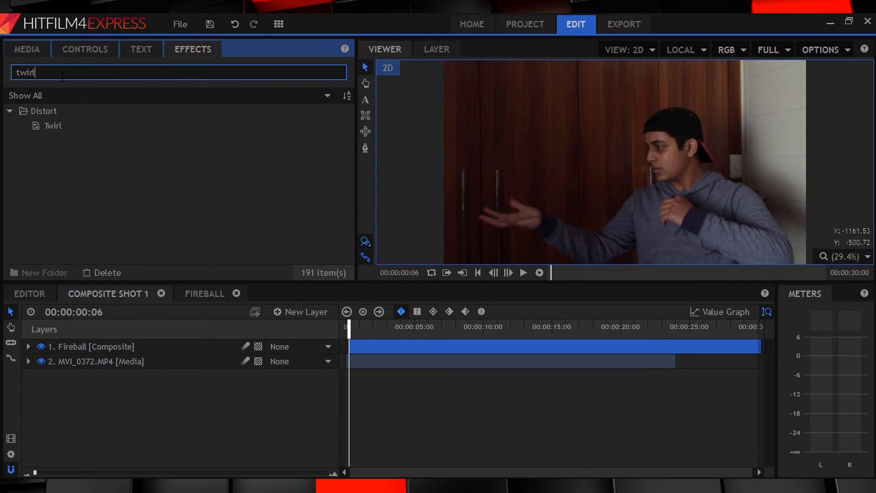
left_click_drag(54, 121, 82, 347)
left_click(28, 347)
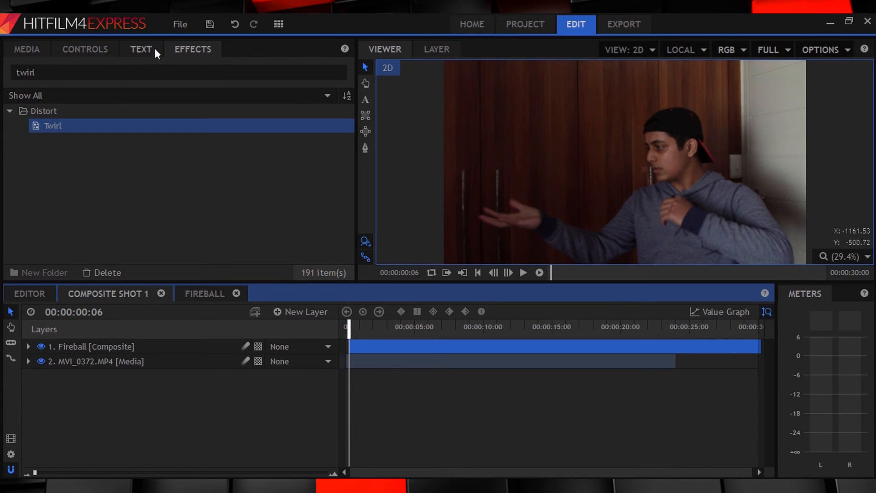
left_click(98, 53)
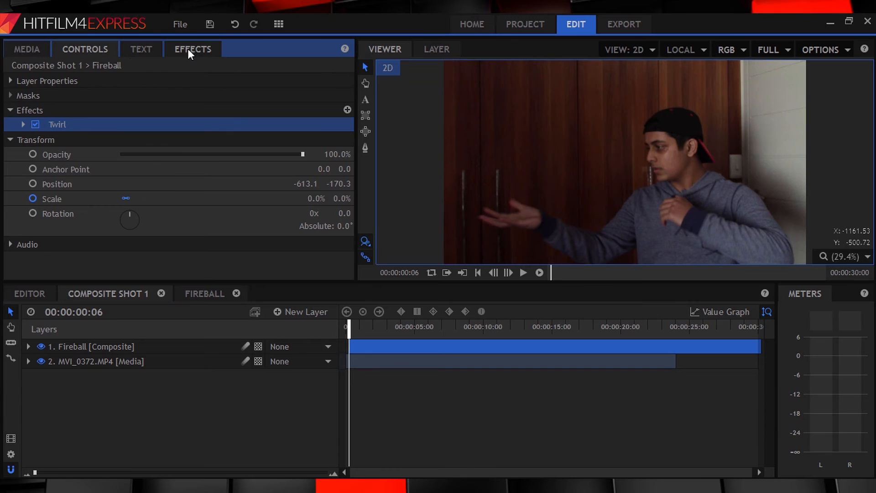
left_click(201, 48)
left_click_drag(200, 48, 108, 54)
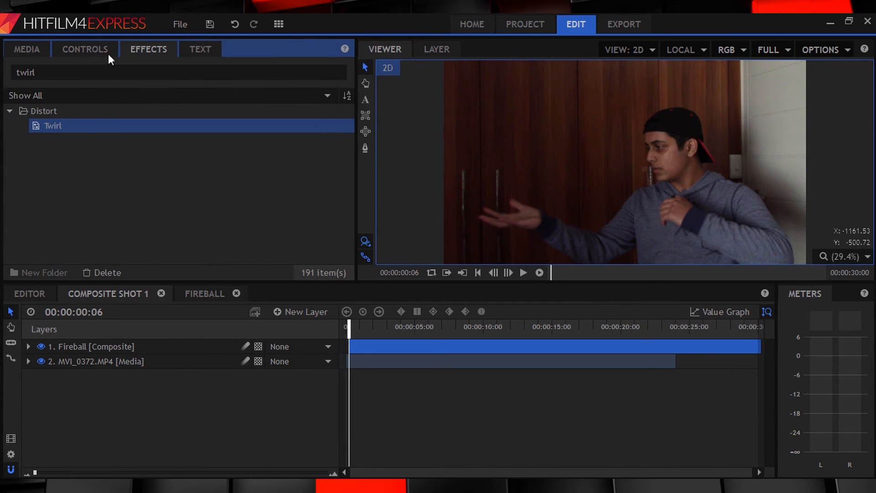
left_click(82, 54)
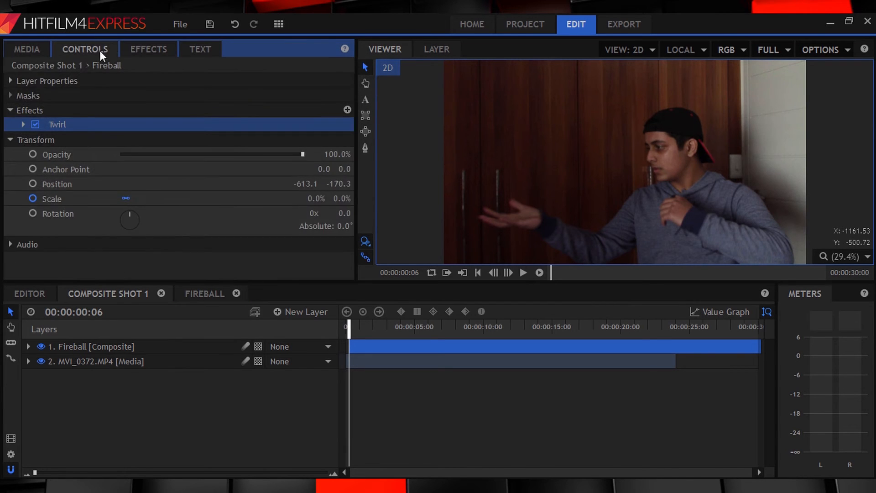
Enable keyframing for the Twirl radius and set it to 170 at 00:00:00:06
left_click(23, 124)
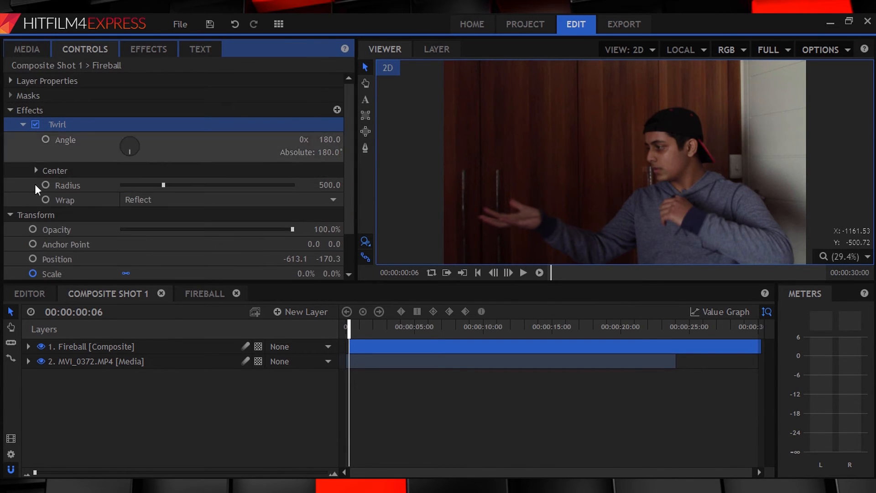
left_click(329, 182)
type("170")
key("Return")
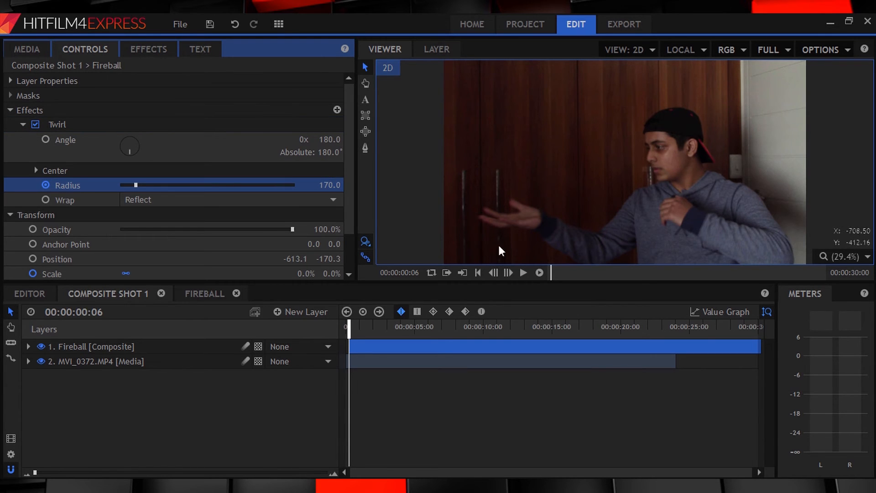
Keyframe the Twirl radius at 1.0 at 00:00:00:13
left_click(510, 272)
left_click(510, 273)
left_click(509, 272)
left_click(510, 272)
left_click(511, 272)
left_click(510, 272)
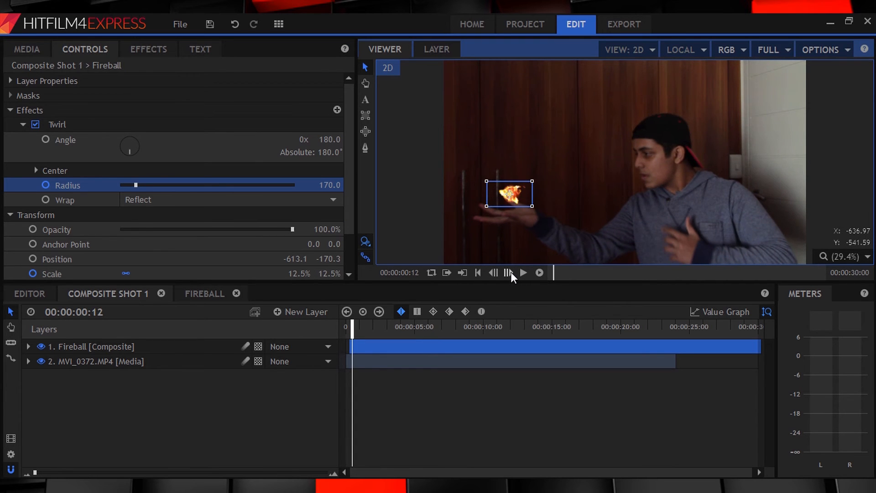
left_click(511, 271)
left_click(510, 272)
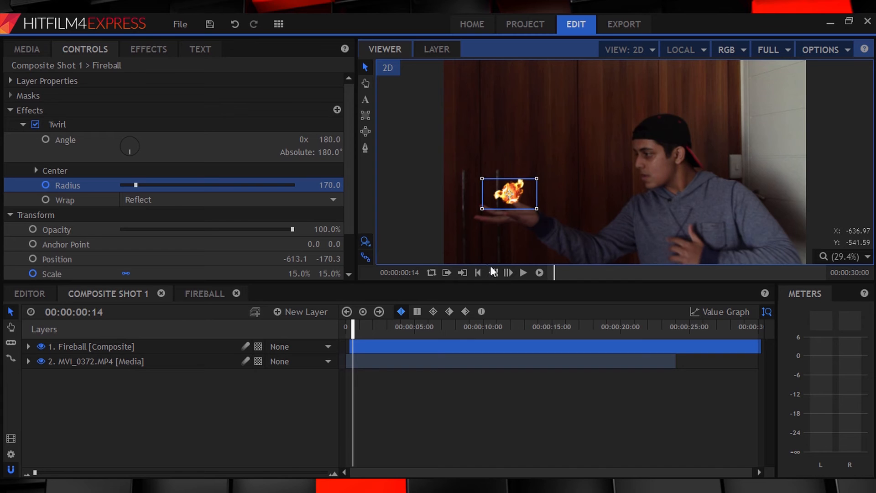
left_click(493, 272)
left_click_drag(330, 184, 320, 185)
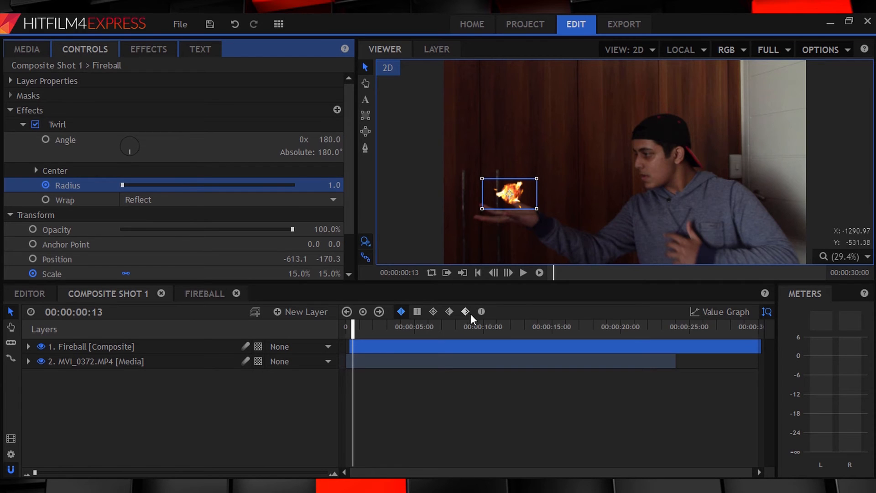
Move the Fireball layer to about -623.3, -173.7 and enable position keyframing at 00:00:00:13
left_click(496, 346)
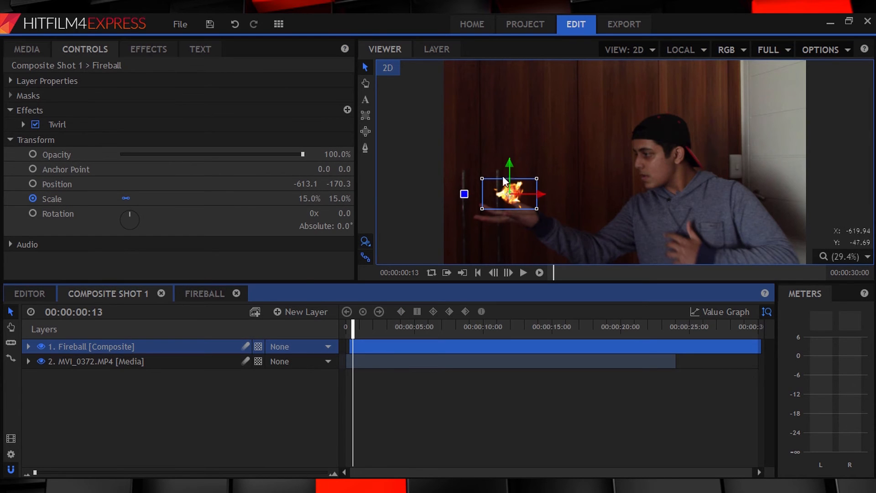
left_click_drag(509, 196, 508, 193)
left_click(30, 184)
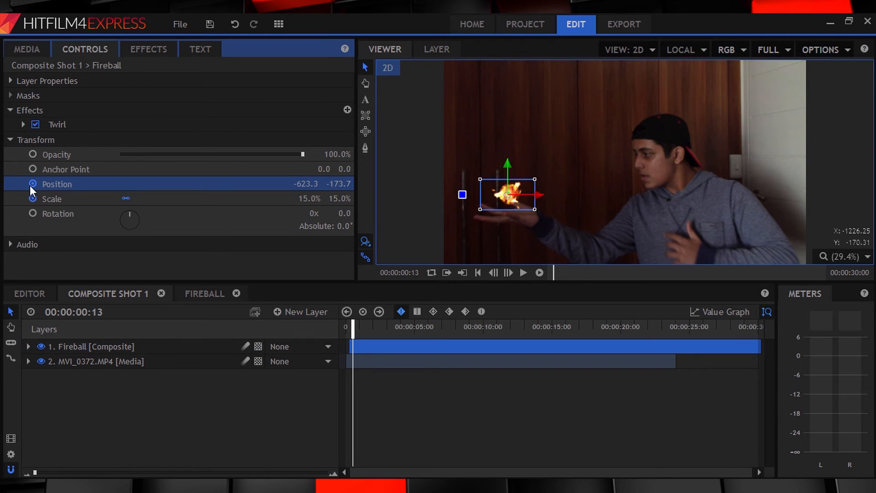
Keyframe the fireball's position through the footage to follow the hand, moving it to about -929.9, -211.1 for the throw
left_click(508, 272)
left_click(508, 272)
left_click(508, 272)
left_click(508, 272)
left_click(508, 272)
left_click(508, 272)
left_click(508, 271)
left_click(508, 272)
left_click(508, 272)
left_click(508, 271)
left_click(508, 272)
left_click(508, 272)
left_click_drag(509, 198, 450, 202)
Move the fireball out of the frame to about -1212.6, -177.1 at 00:00:02:06
left_click(508, 272)
left_click(509, 271)
left_click(509, 272)
left_click(508, 272)
left_click(508, 272)
left_click(508, 272)
left_click(508, 272)
left_click(508, 271)
left_click(508, 271)
left_click(507, 272)
left_click(507, 272)
left_click(508, 273)
left_click(507, 273)
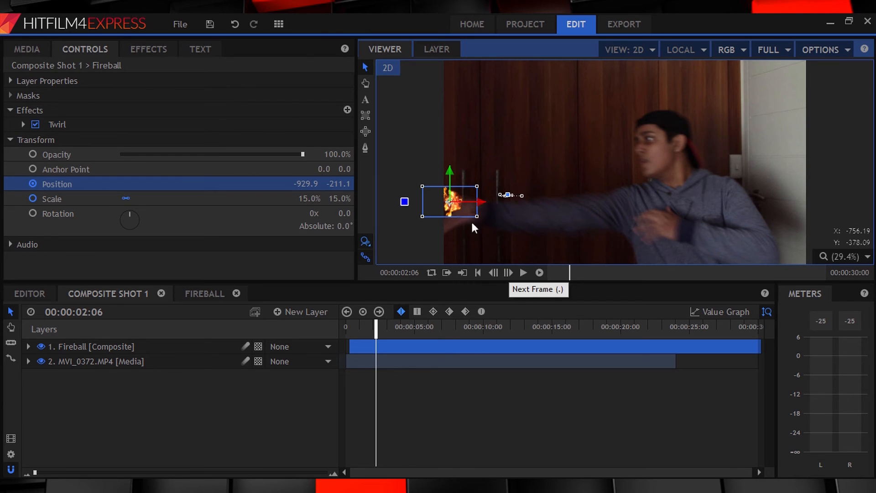
left_click_drag(445, 205, 393, 198)
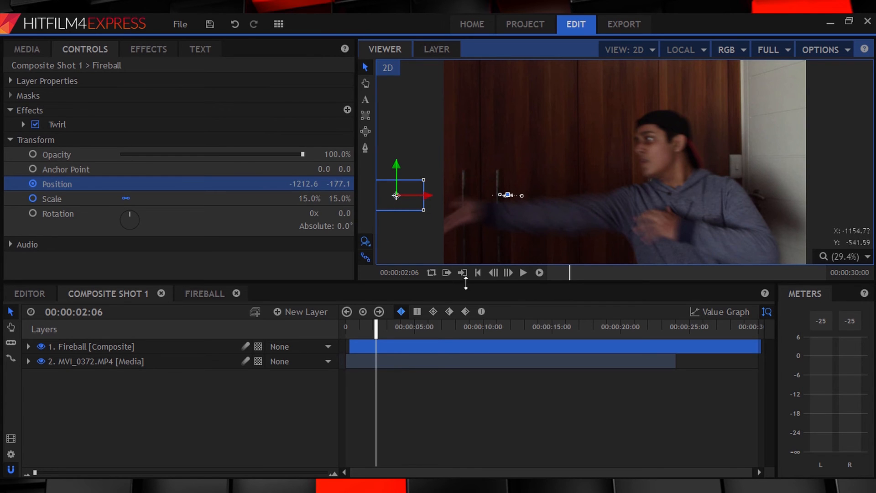
left_click(507, 271)
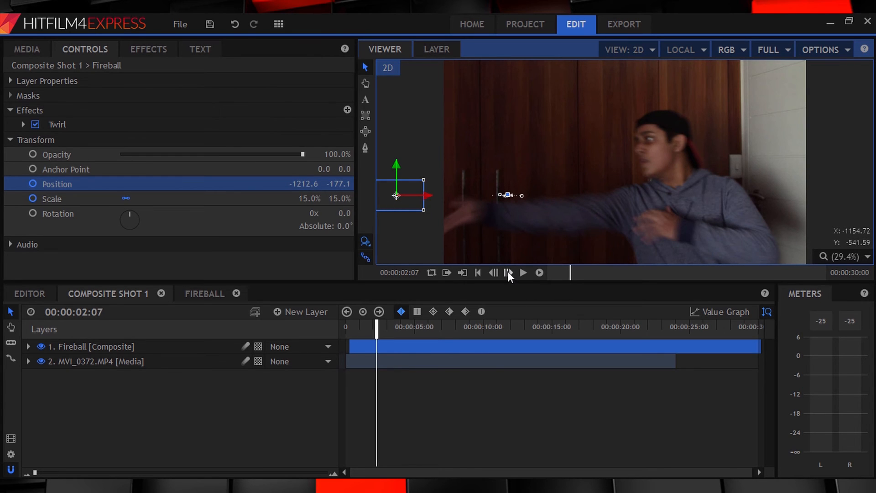
Go back to 00:00:00:18 and add a new grade layer on top of Composite Shot 1
left_click(355, 327)
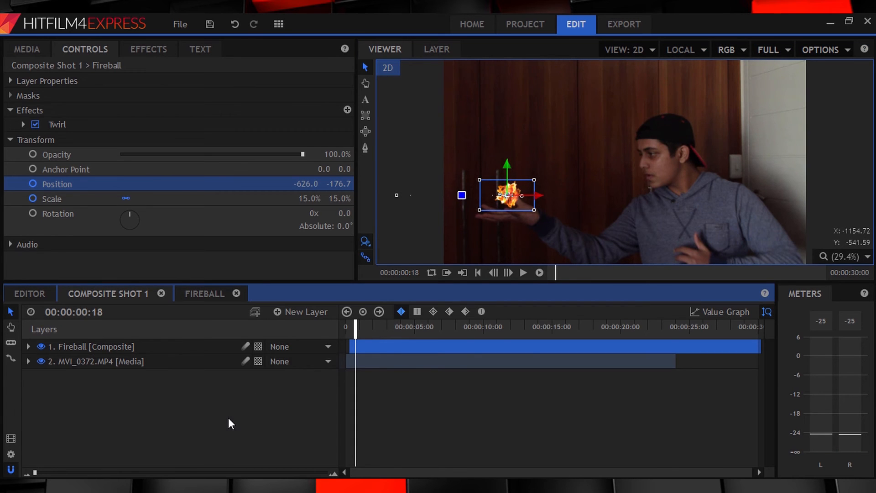
left_click(664, 179)
left_click(298, 312)
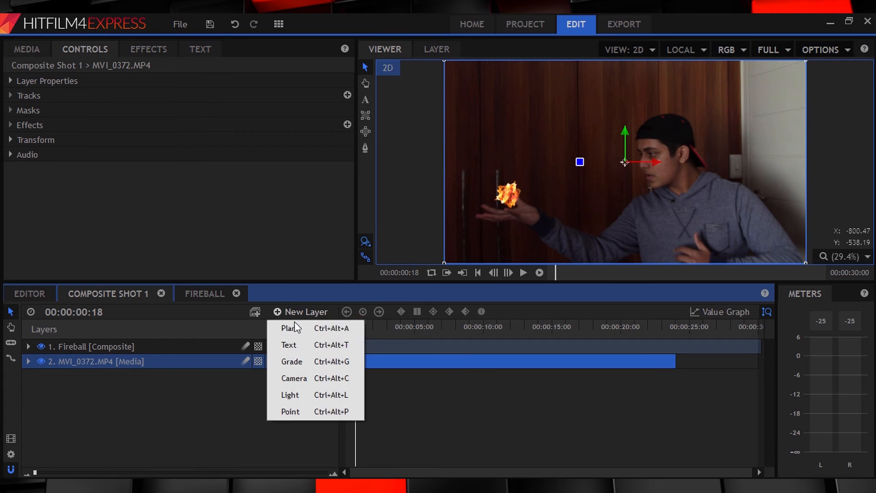
left_click(300, 360)
Apply the Color Temperature effect to the New Grade layer
left_click(165, 47)
double_click(25, 72)
key("BackSpace")
left_click(9, 141)
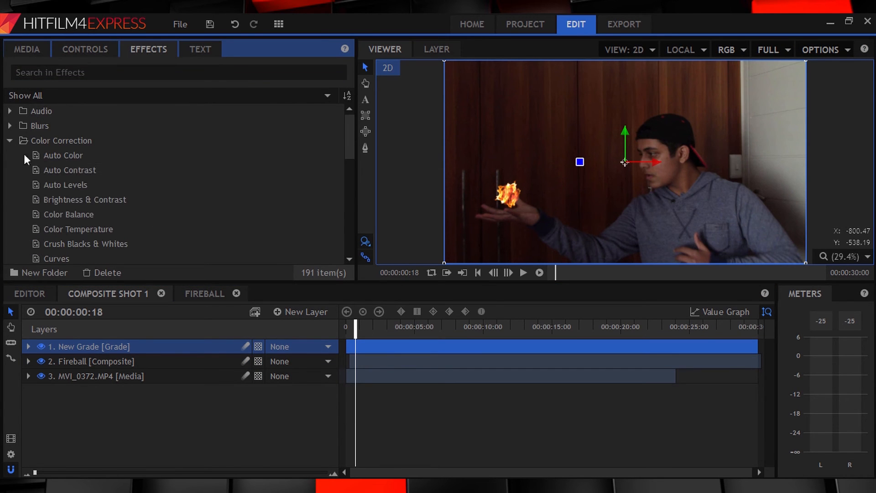
left_click_drag(78, 221, 73, 343)
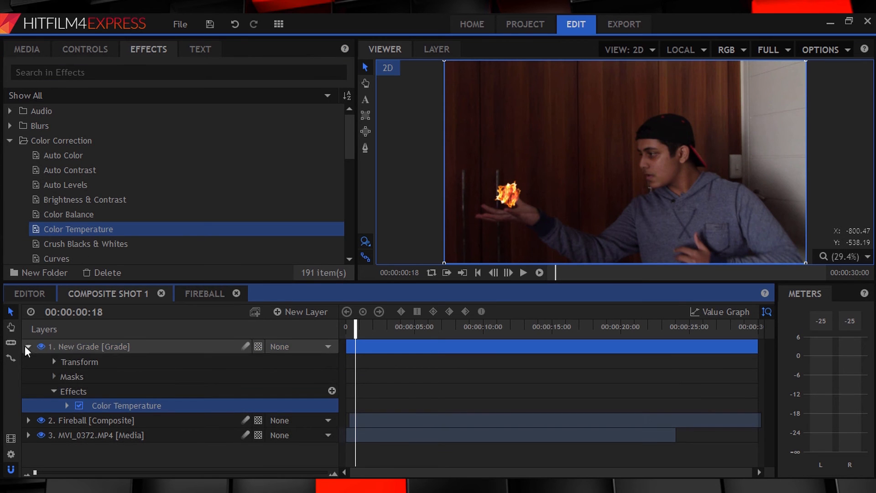
left_click(27, 347)
Set the grade layer's color temperature to 3345°K for a warm orange tint
left_click(95, 48)
left_click(22, 139)
left_click(316, 154)
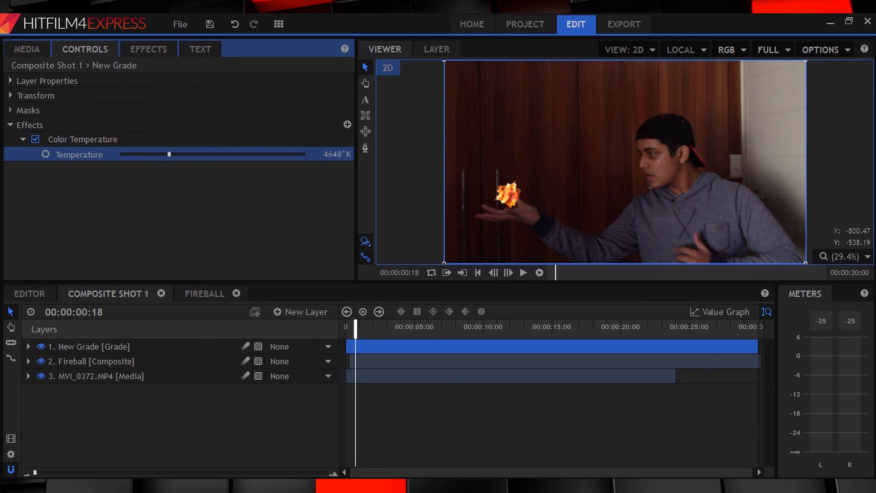
Draw a closed mask on the New Grade layer around the open hand beneath the fireball
left_click(364, 147)
left_click(89, 346)
left_click(521, 202)
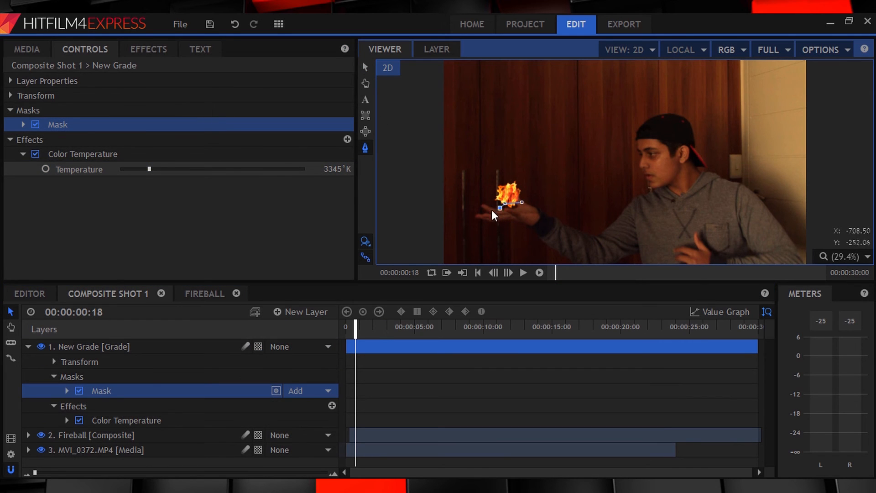
left_click(521, 202)
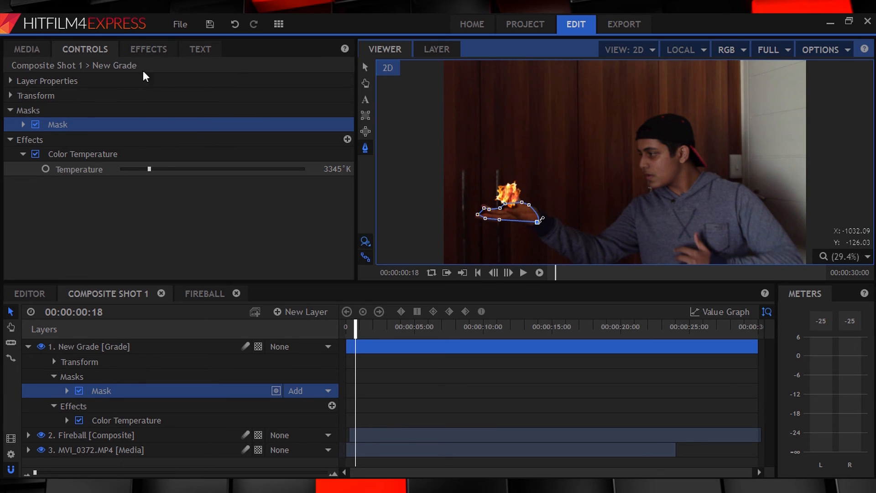
Set the hand mask's feather strength to 320 px
left_click(23, 124)
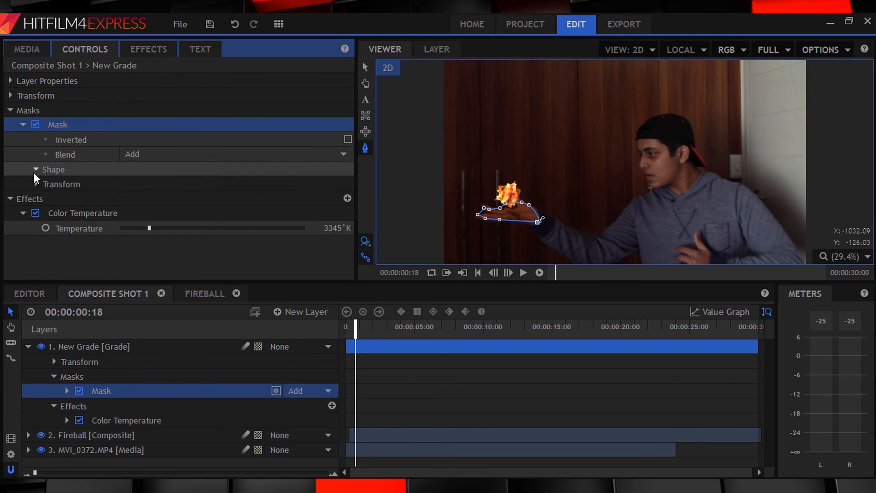
left_click(35, 170)
left_click_drag(187, 209, 141, 201)
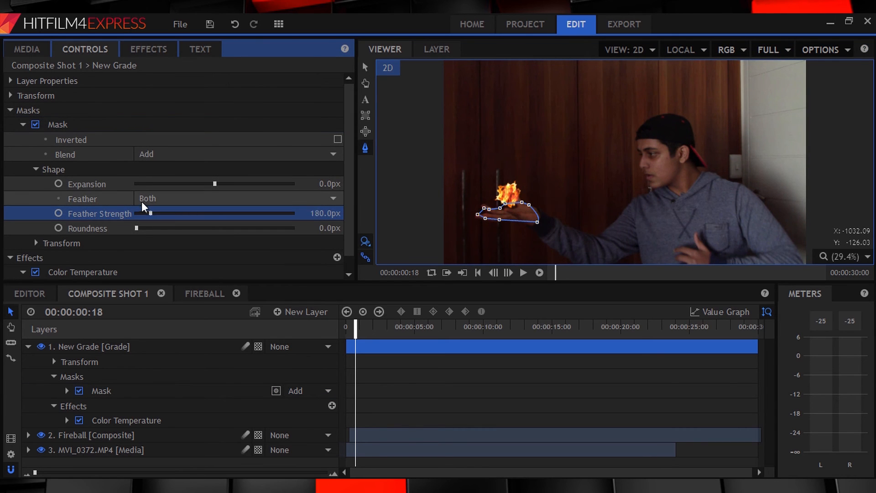
Enable position keyframing for the hand mask at 00:00:00:18
left_click(36, 242)
scroll(74, 225, "down", 3)
left_click(59, 221)
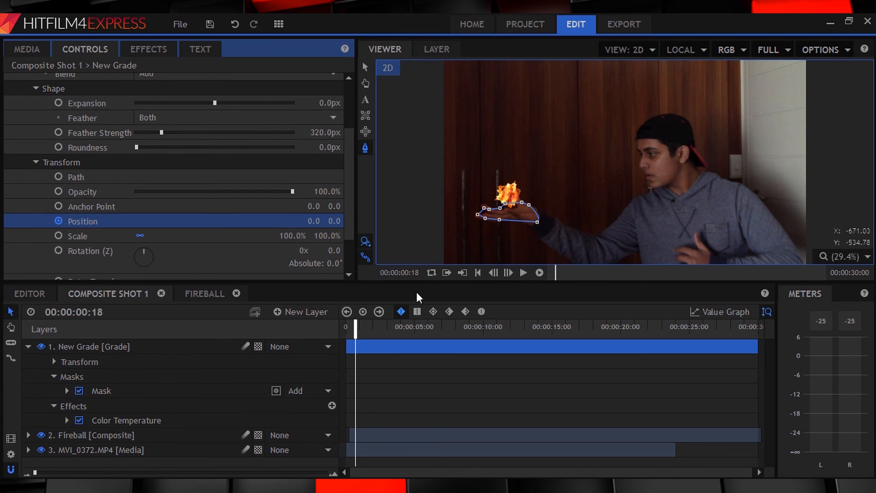
Advance through the footage and shift the mask slightly so it stays aligned with the hand
left_click(509, 273)
left_click(509, 272)
left_click(509, 272)
left_click(509, 272)
left_click(509, 272)
left_click(509, 272)
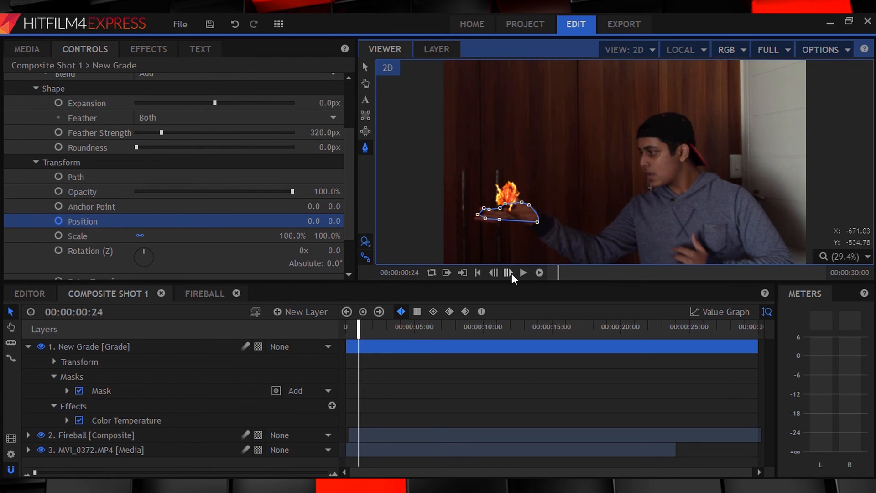
left_click(511, 274)
left_click(511, 274)
left_click(511, 274)
left_click(512, 274)
left_click(511, 273)
left_click(511, 273)
left_click(366, 68)
mouse_move(519, 212)
left_mouse_down()
mouse_move(510, 212)
mouse_move(526, 212)
left_mouse_up()
Continue keyframing the mask along the hand and move it out of the frame at 00:00:02:06
left_click(510, 272)
left_click(510, 272)
left_click(509, 272)
left_click(510, 272)
left_click(511, 273)
left_click(511, 272)
left_click(508, 272)
left_click(510, 272)
left_click(509, 272)
left_click(509, 273)
left_click(494, 274)
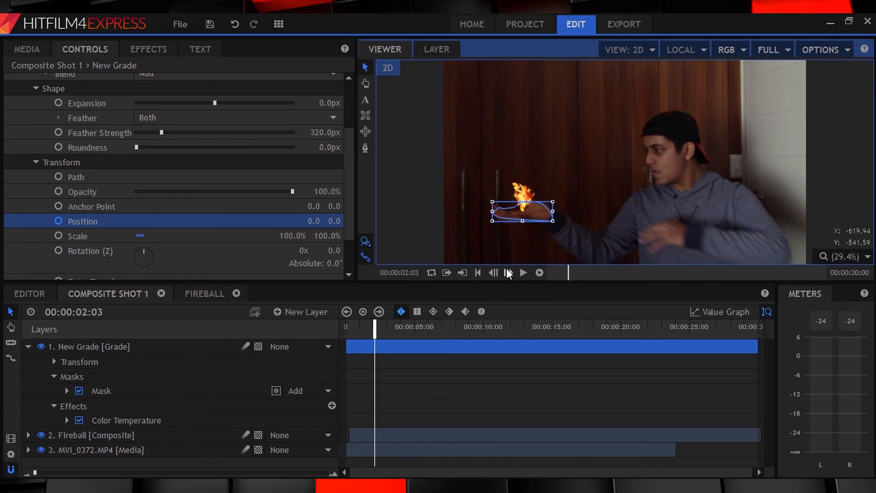
left_click(508, 272)
left_click(508, 272)
left_click_drag(472, 208, 415, 217)
left_click(508, 272)
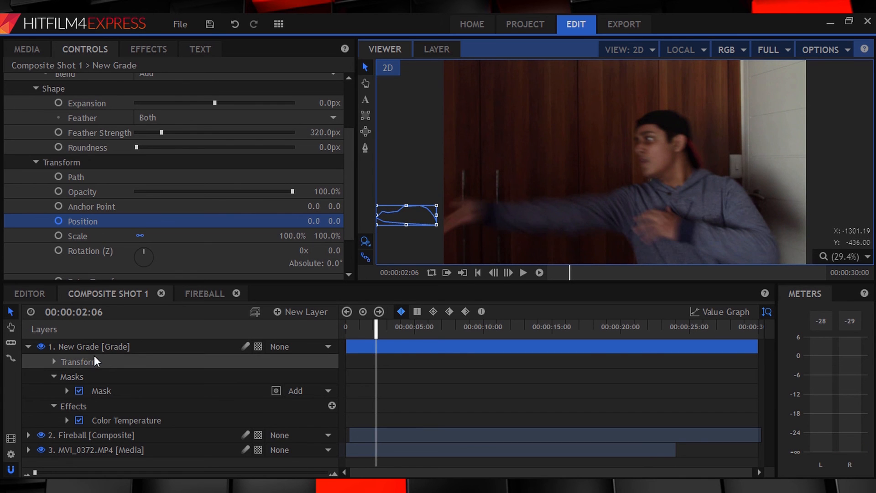
Turn on motion blur for the Fireball composite layer
left_click(29, 346)
left_click(113, 359)
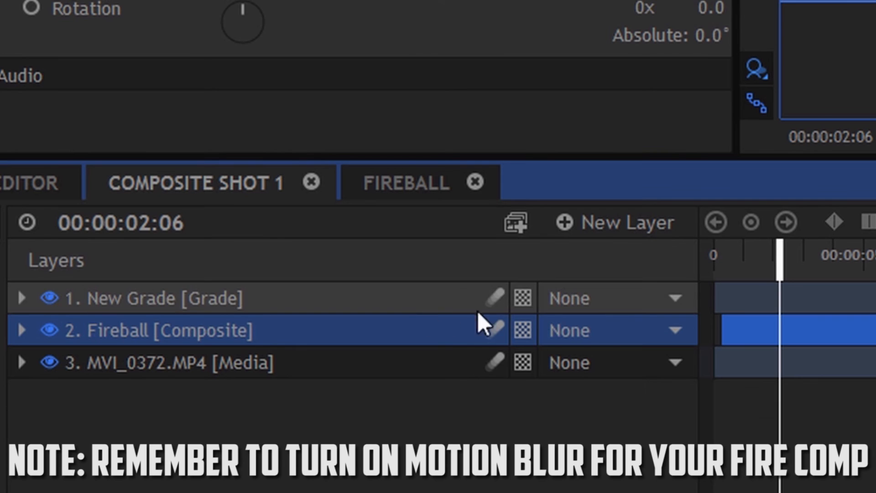
left_click(496, 326)
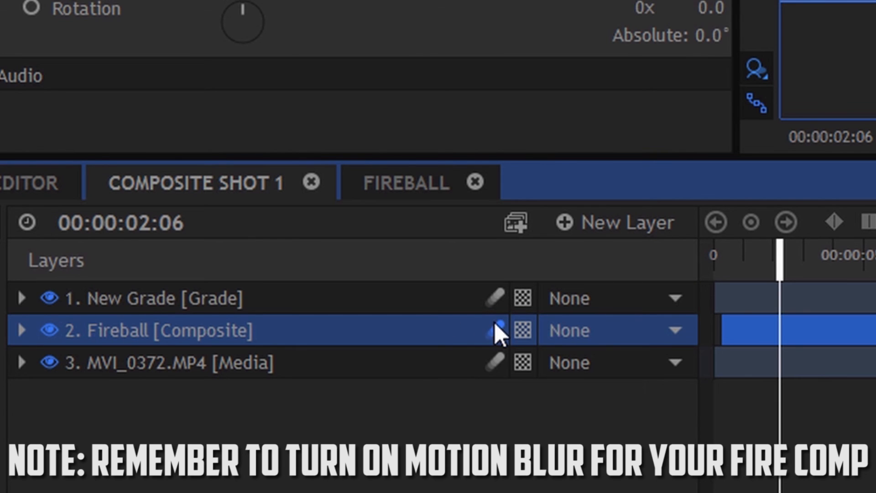